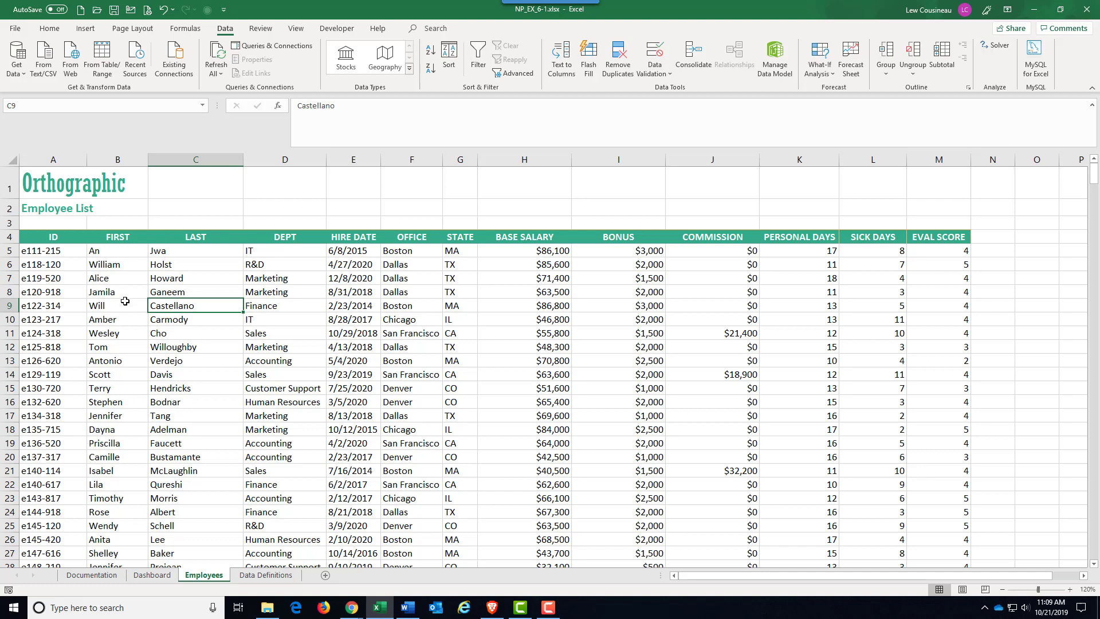
- Insert an empty column before the STATE column and narrow it to a thin strip
{"action": "left_click", "coordinate": [126, 301]}
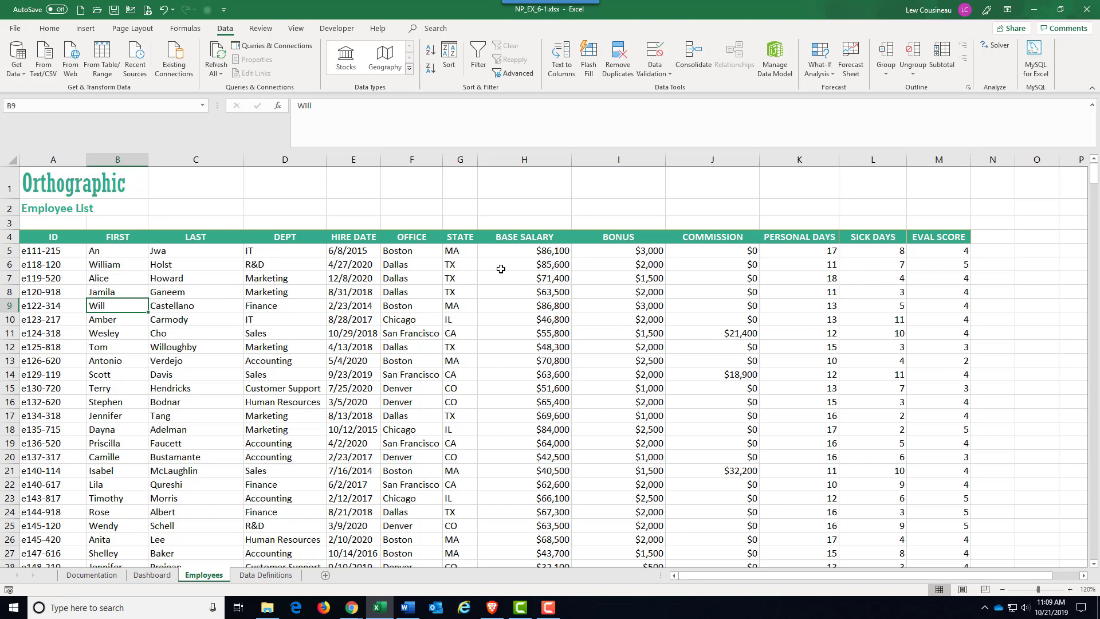
{"action": "left_click", "coordinate": [461, 273]}
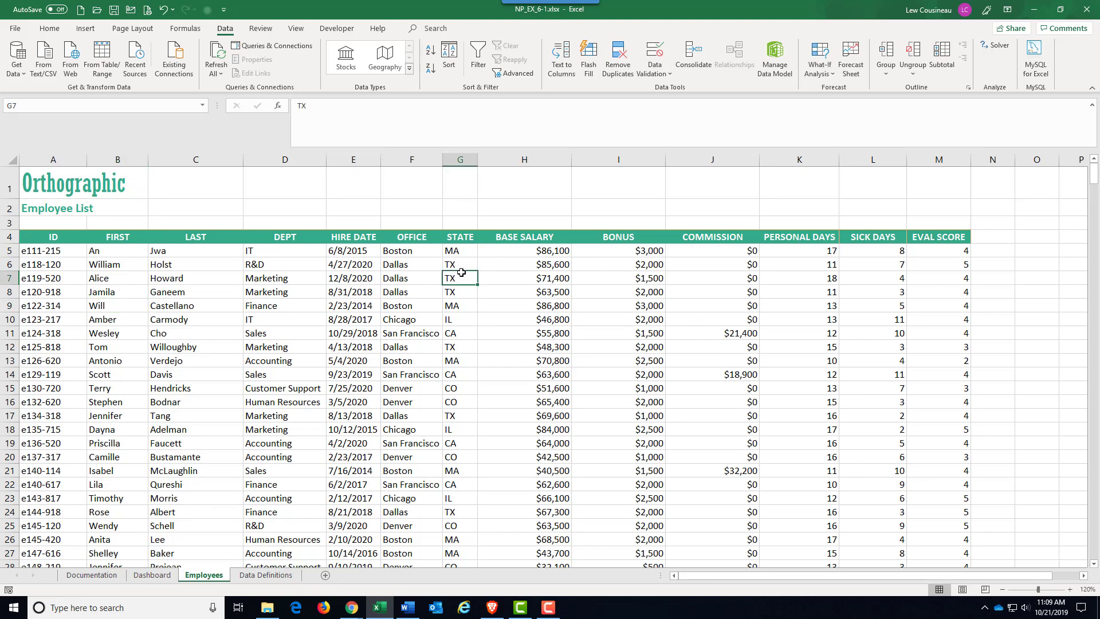
{"action": "left_click", "coordinate": [49, 28]}
{"action": "left_click", "coordinate": [816, 75]}
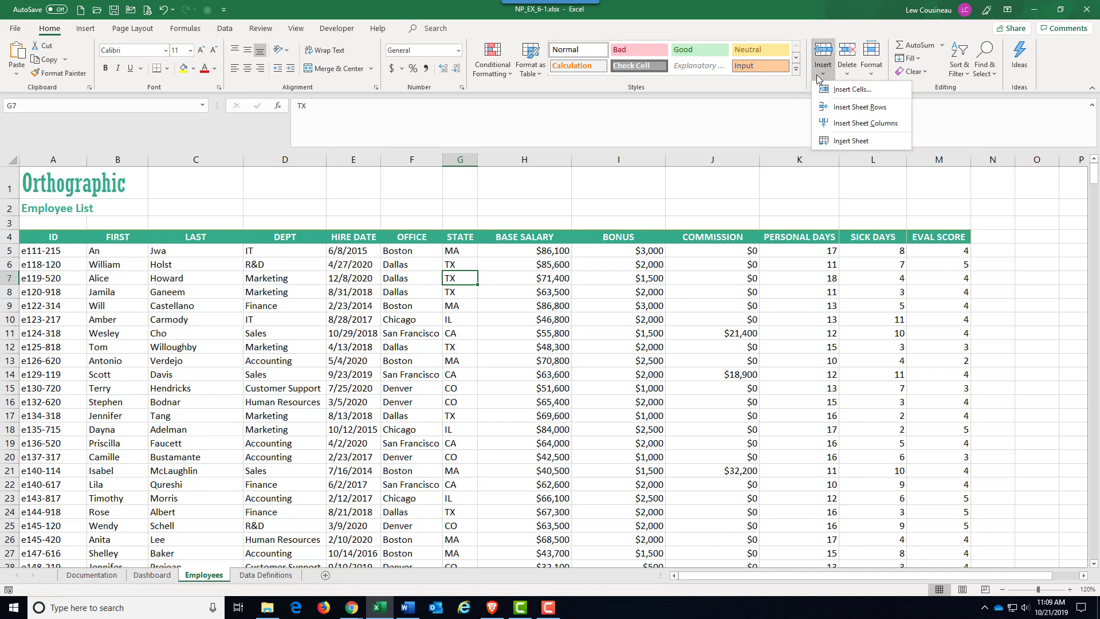
{"action": "left_click", "coordinate": [833, 122]}
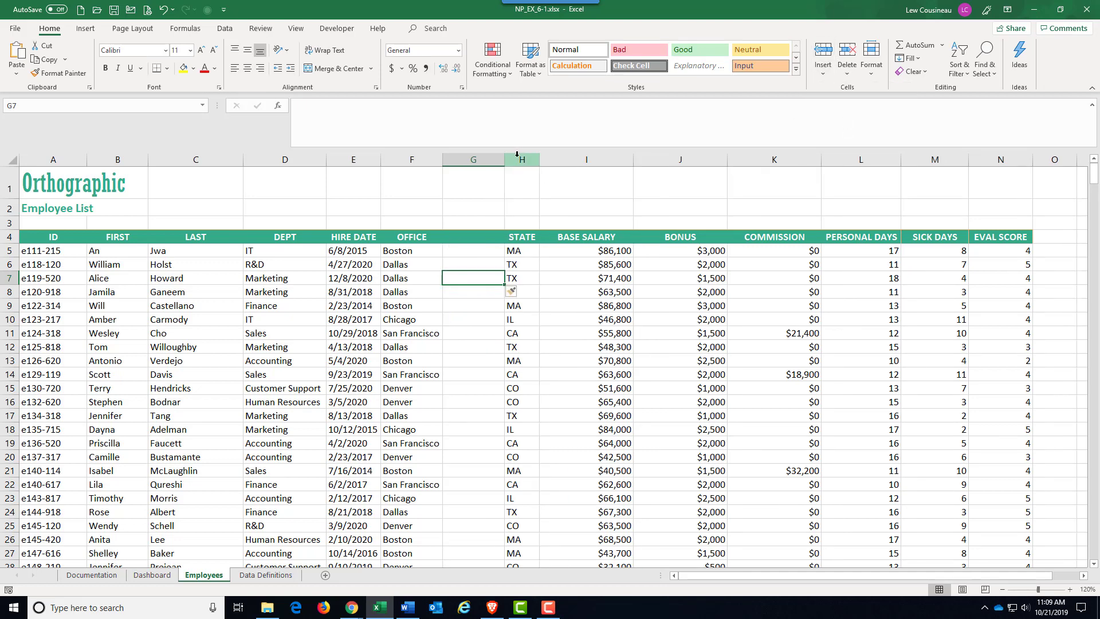
{"action": "left_click_drag", "start_coordinate": [505, 160], "coordinate": [458, 184]}
- Fill the entire empty column G with yellow
{"action": "left_click", "coordinate": [450, 161]}
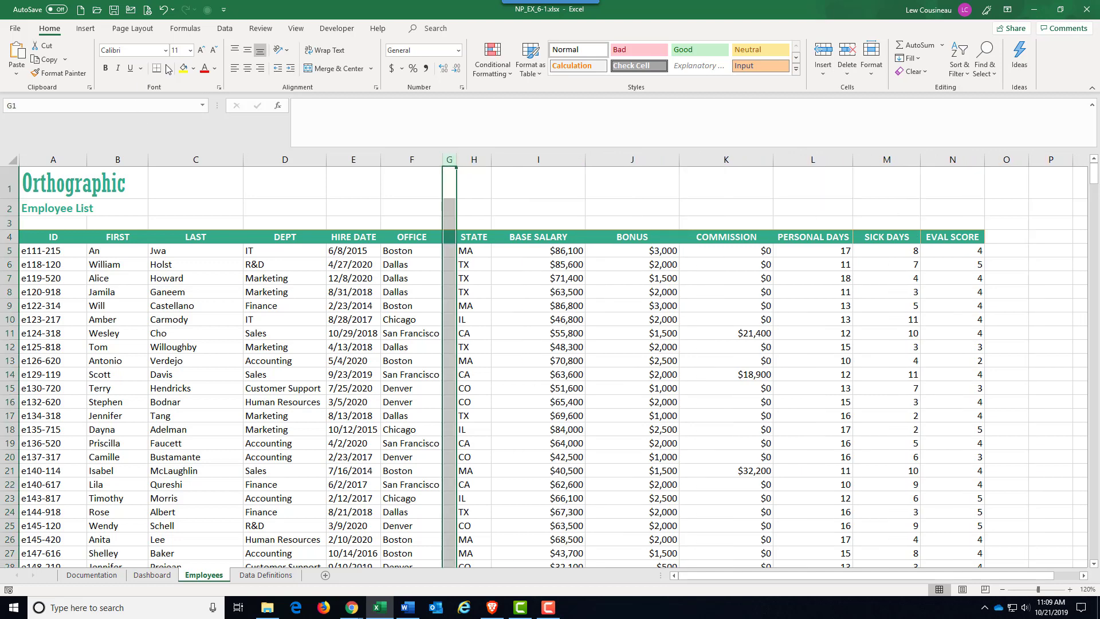
{"action": "left_click", "coordinate": [183, 68]}
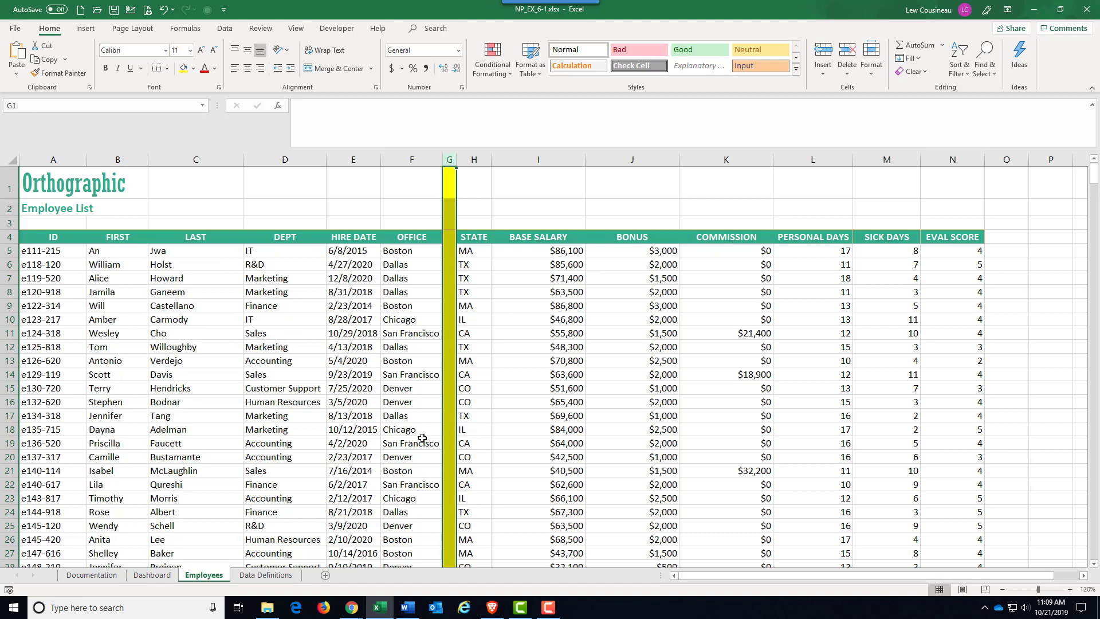
{"action": "left_click", "coordinate": [191, 346]}
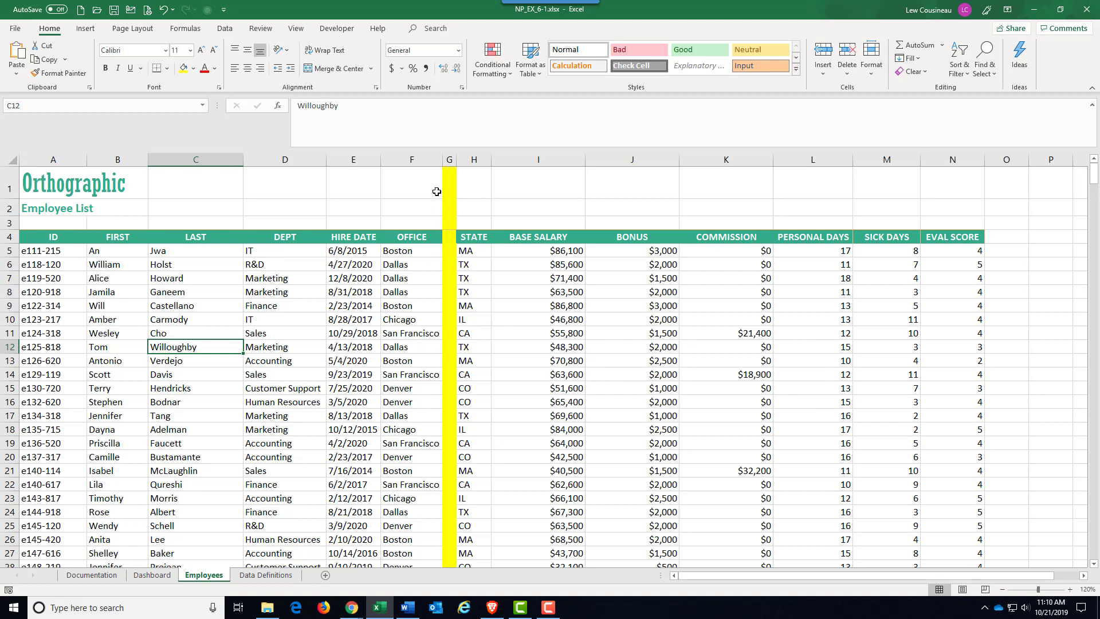
- Delete the yellow separator column between OFFICE and STATE
{"action": "left_click", "coordinate": [449, 158]}
{"action": "right_click", "coordinate": [449, 159]}
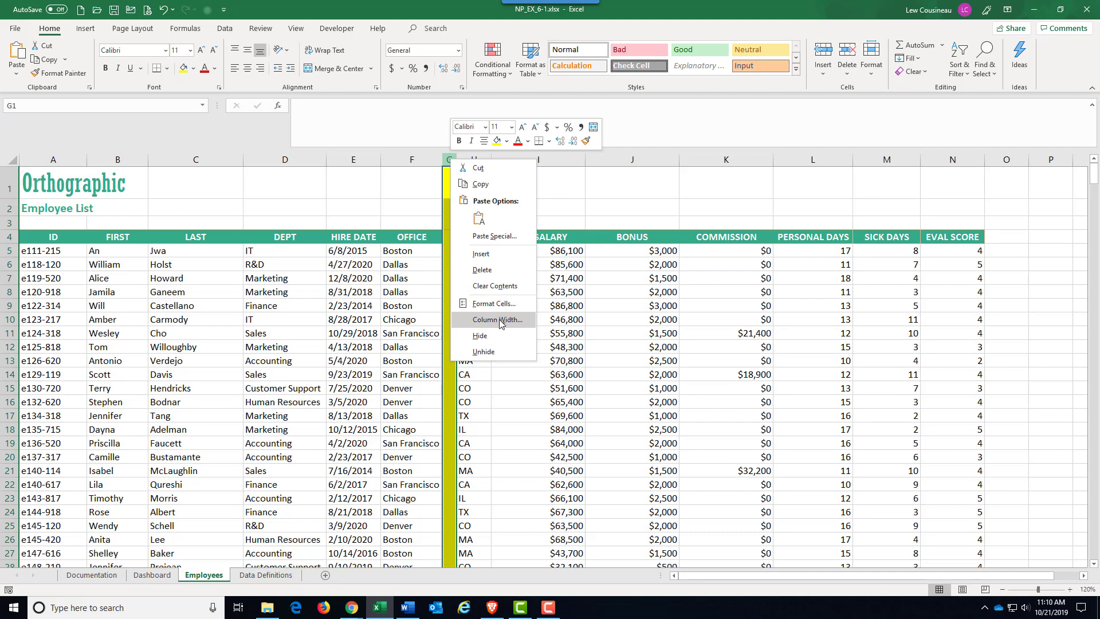
{"action": "left_click", "coordinate": [480, 268]}
{"action": "left_click", "coordinate": [288, 307]}
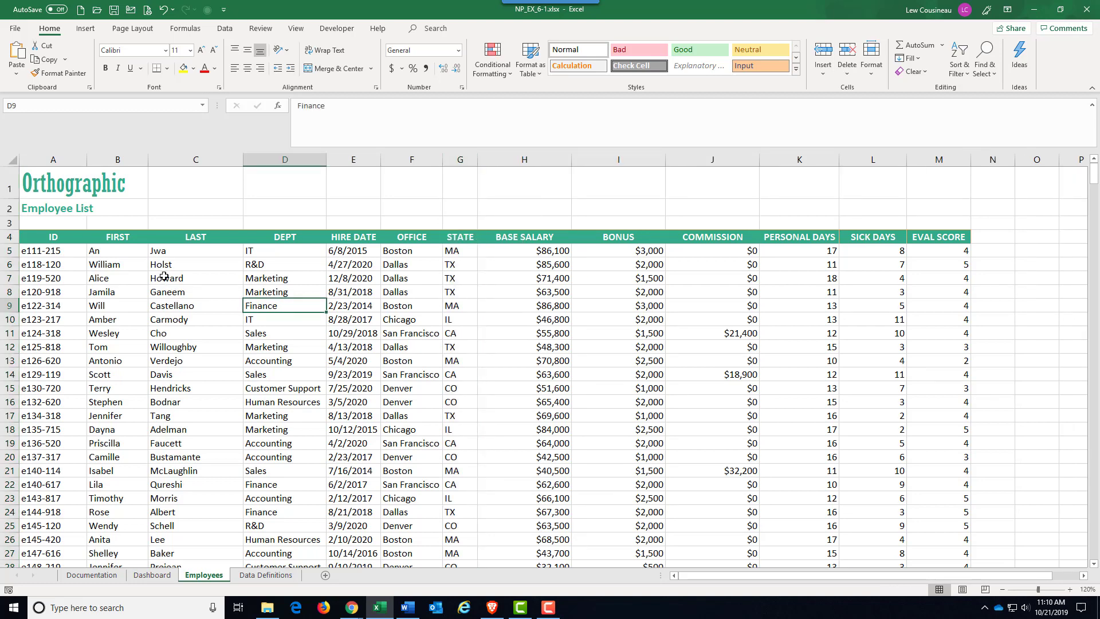
- Sort the employee list by the FIRST column from A to Z, and re-sort it from Z to A
{"action": "left_click", "coordinate": [117, 264]}
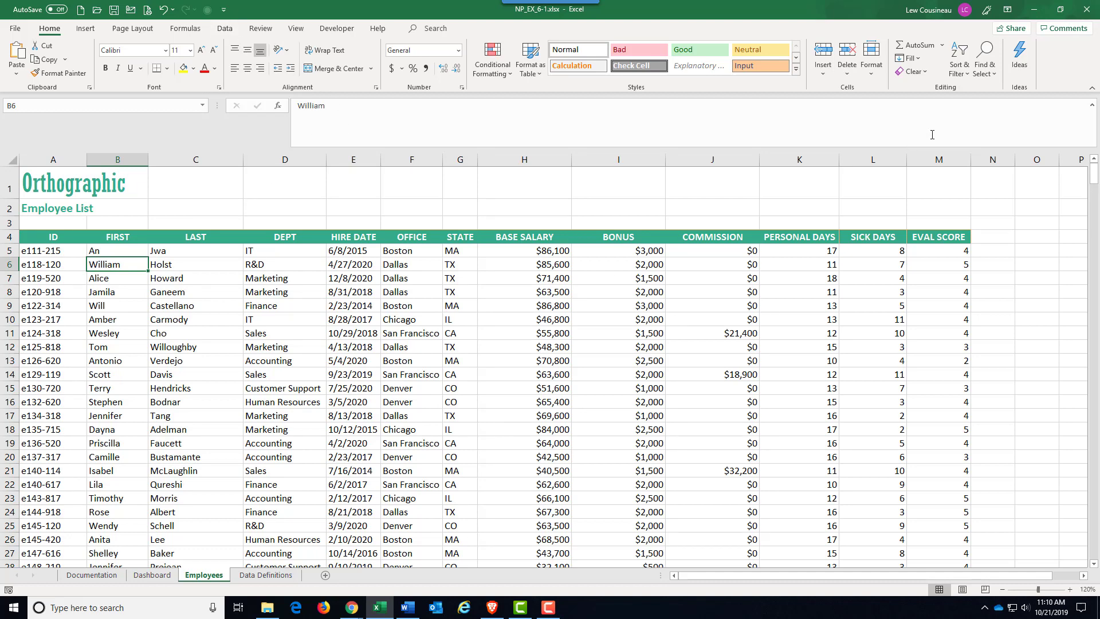
{"action": "left_click", "coordinate": [963, 74]}
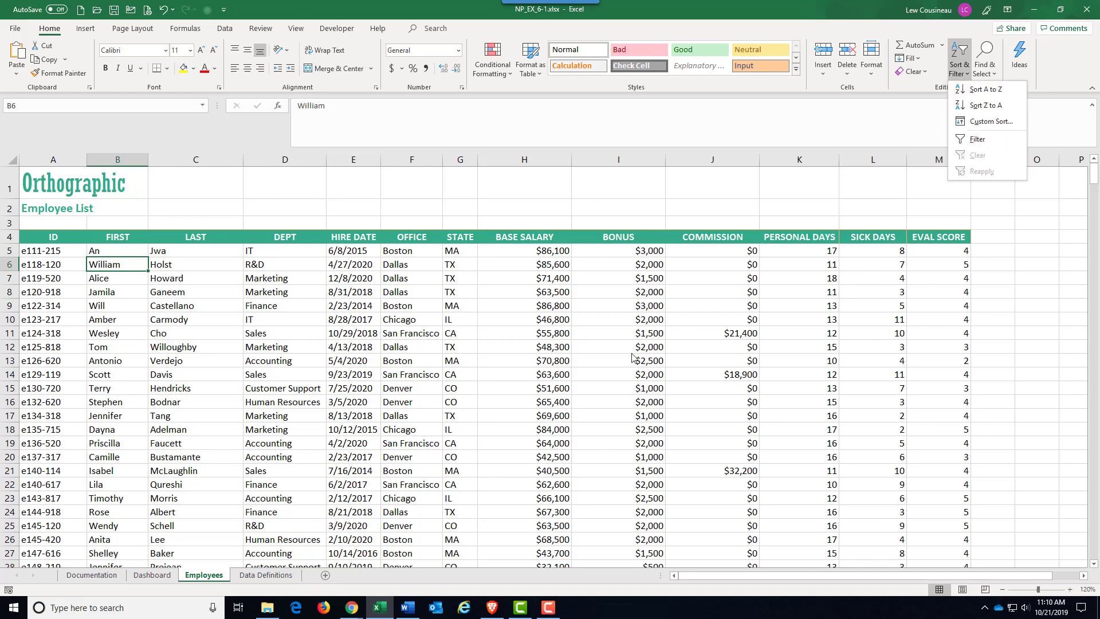
{"action": "left_click", "coordinate": [225, 30]}
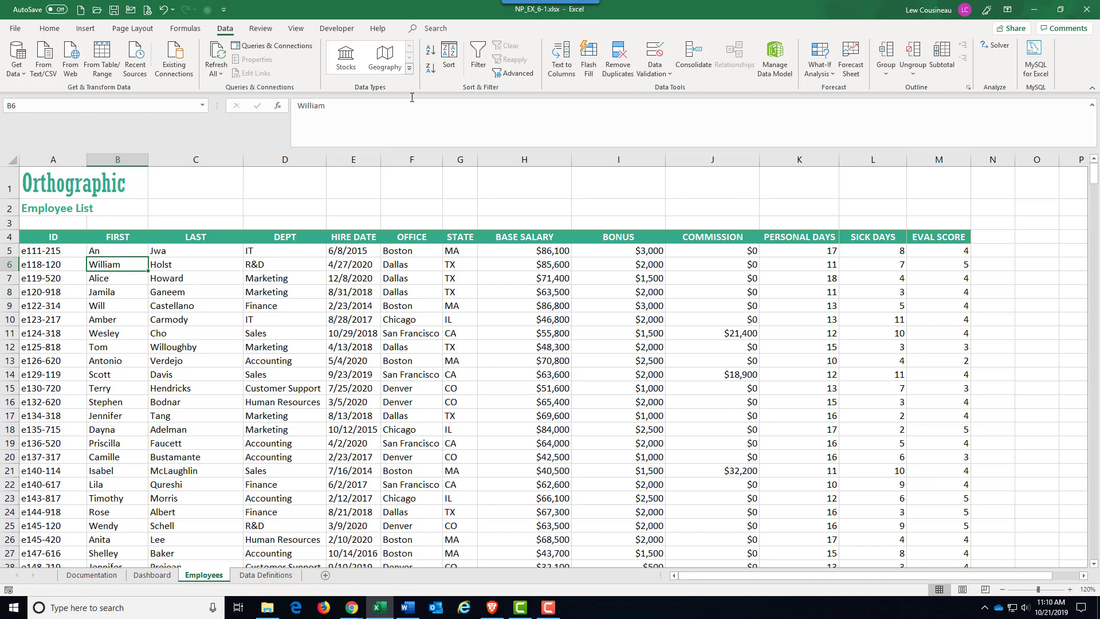
{"action": "left_click", "coordinate": [430, 50]}
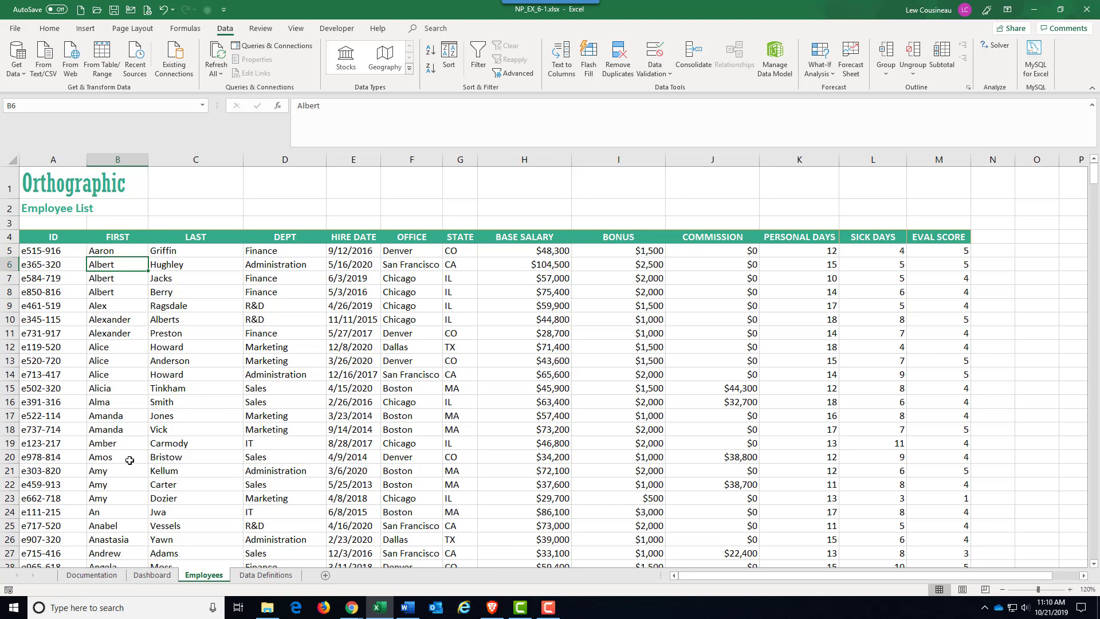
{"action": "left_click", "coordinate": [430, 67]}
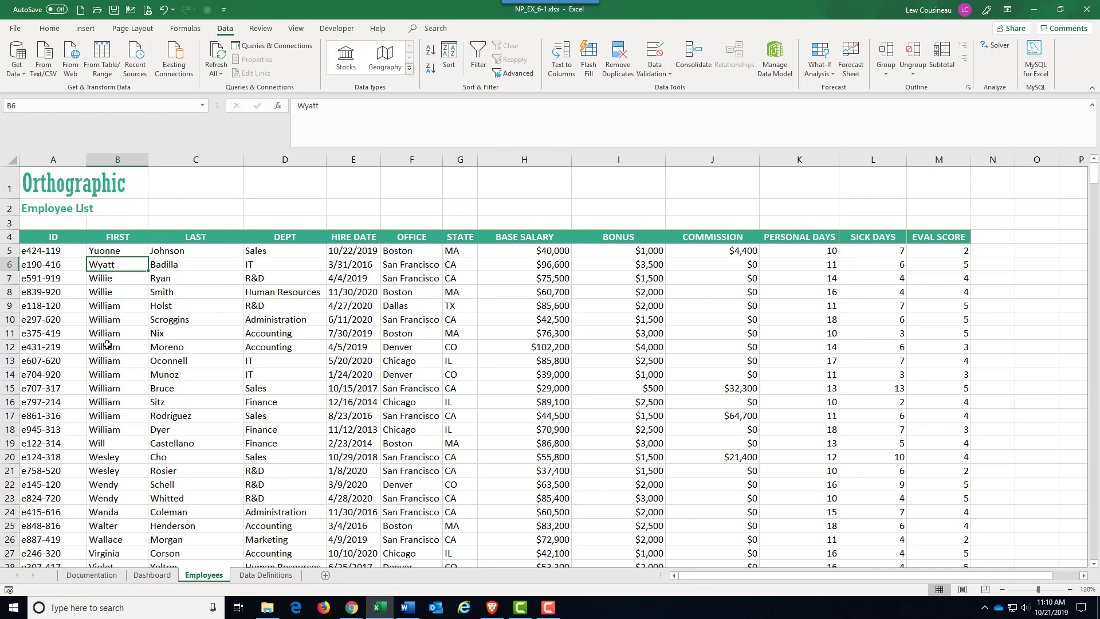
- Sort the employee list by the ID column from A to Z
{"action": "left_click", "coordinate": [53, 252]}
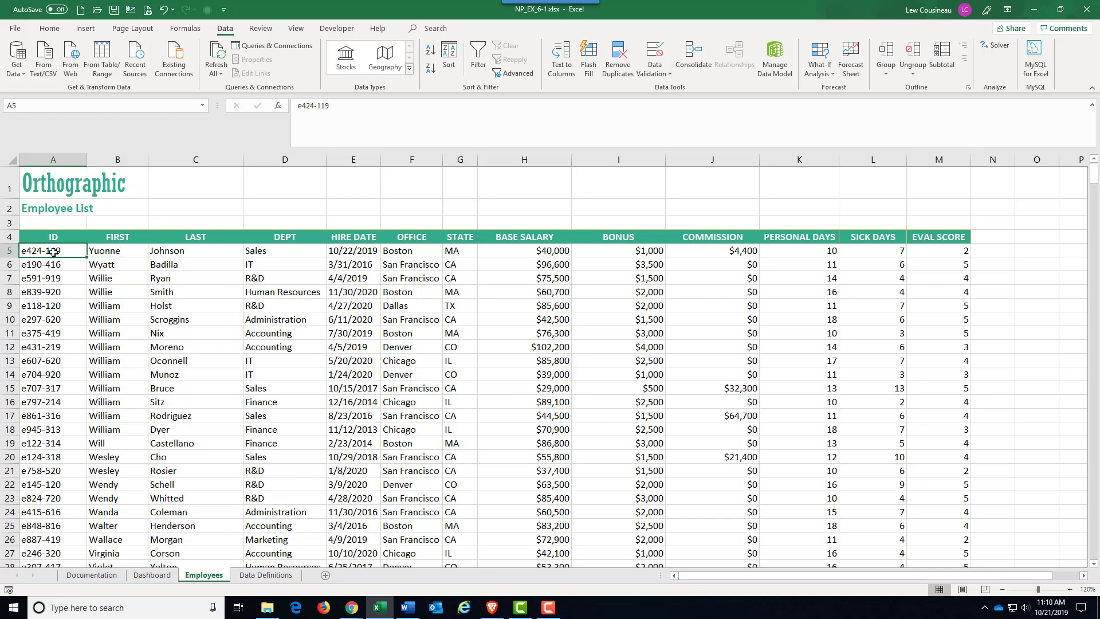
{"action": "left_click", "coordinate": [431, 50]}
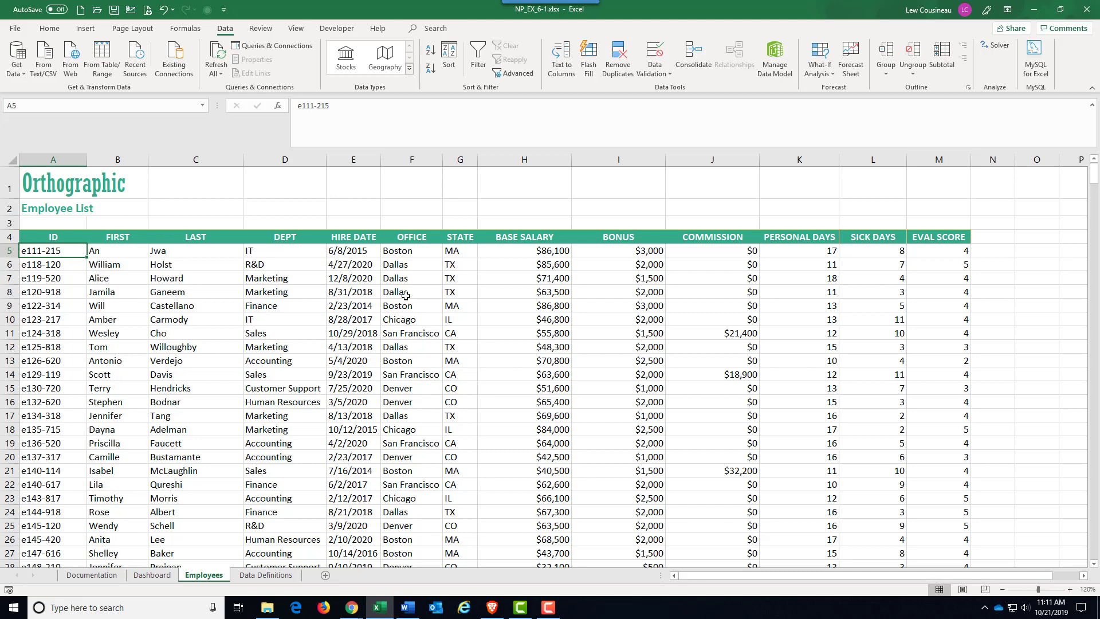
{"action": "left_click_drag", "start_coordinate": [406, 249], "coordinate": [424, 473]}
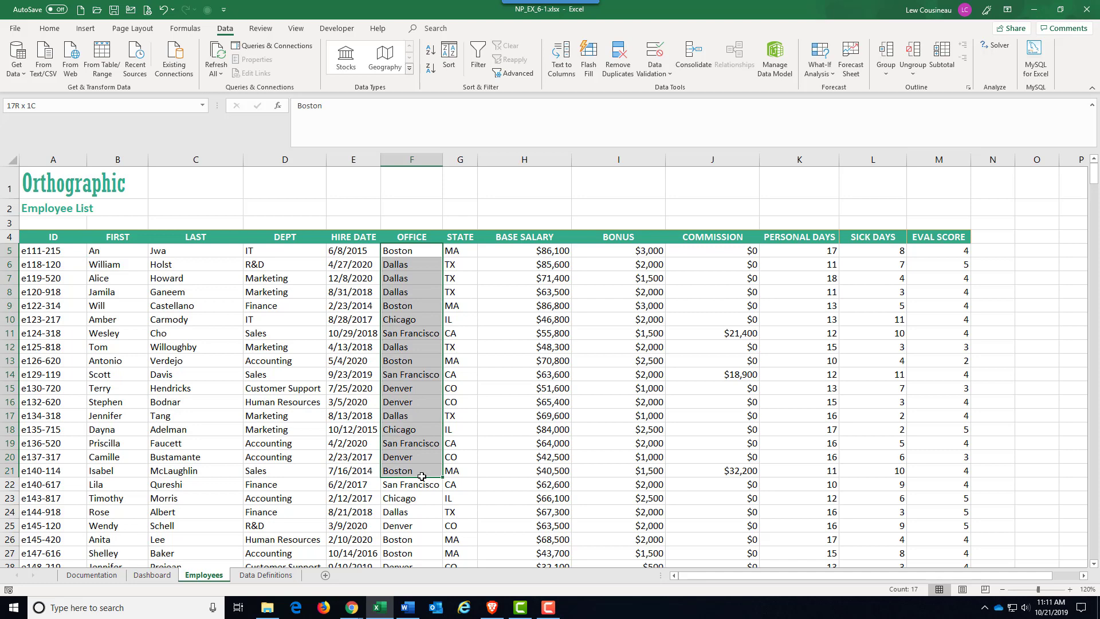
{"action": "left_click_drag", "start_coordinate": [422, 476], "coordinate": [422, 476]}
{"action": "left_click", "coordinate": [535, 250]}
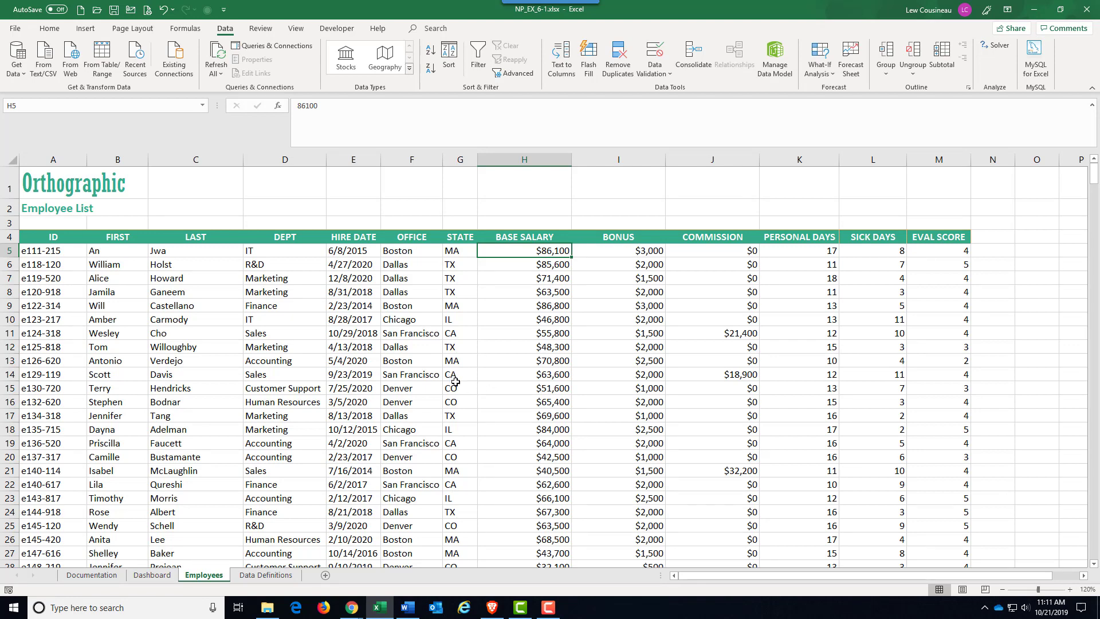
- Sort the employee list by OFFICE from A to Z, and re-sort it by BASE SALARY from smallest to largest
{"action": "left_click", "coordinate": [401, 252]}
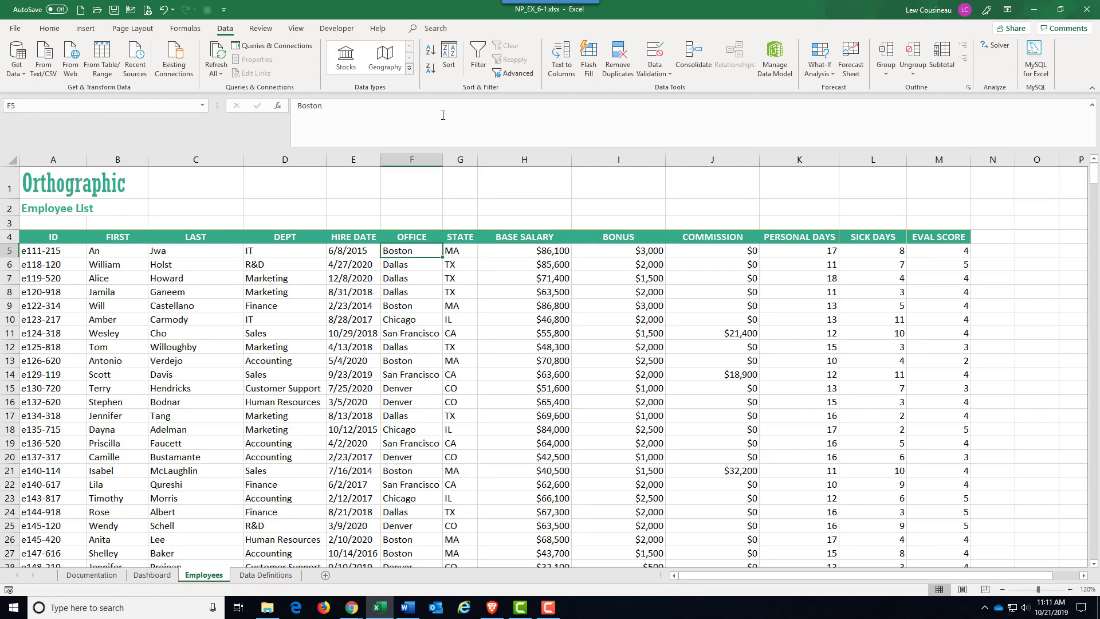
{"action": "left_click", "coordinate": [431, 53]}
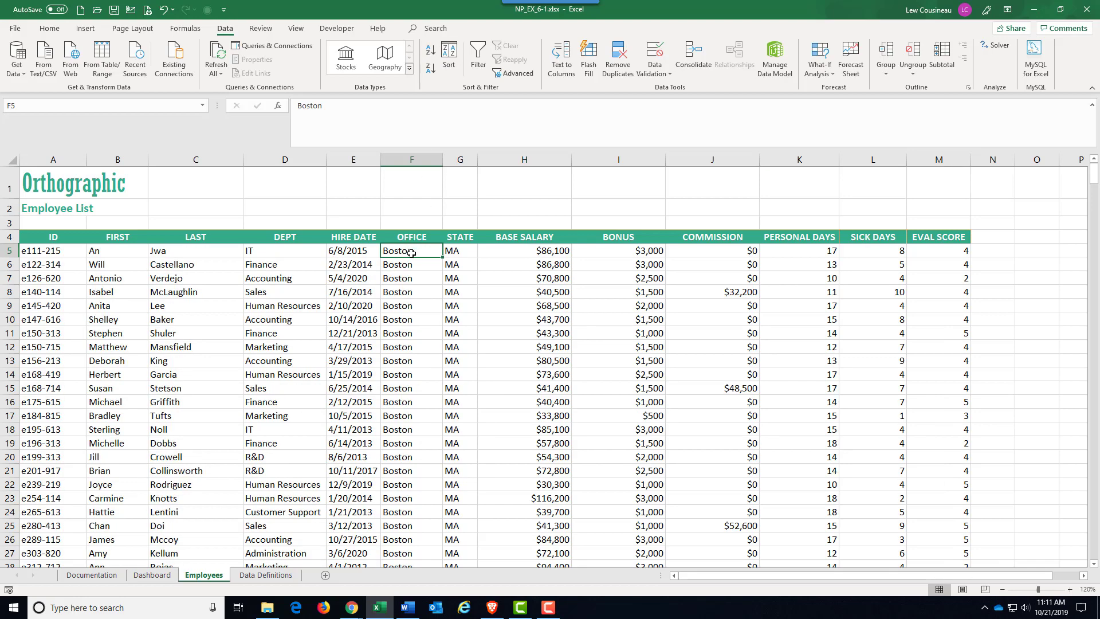
{"action": "scroll", "coordinate": [411, 253], "scroll_direction": "down", "scroll_amount": 10}
{"action": "scroll", "coordinate": [411, 253], "scroll_direction": "up", "scroll_amount": 10}
{"action": "left_click", "coordinate": [519, 255]}
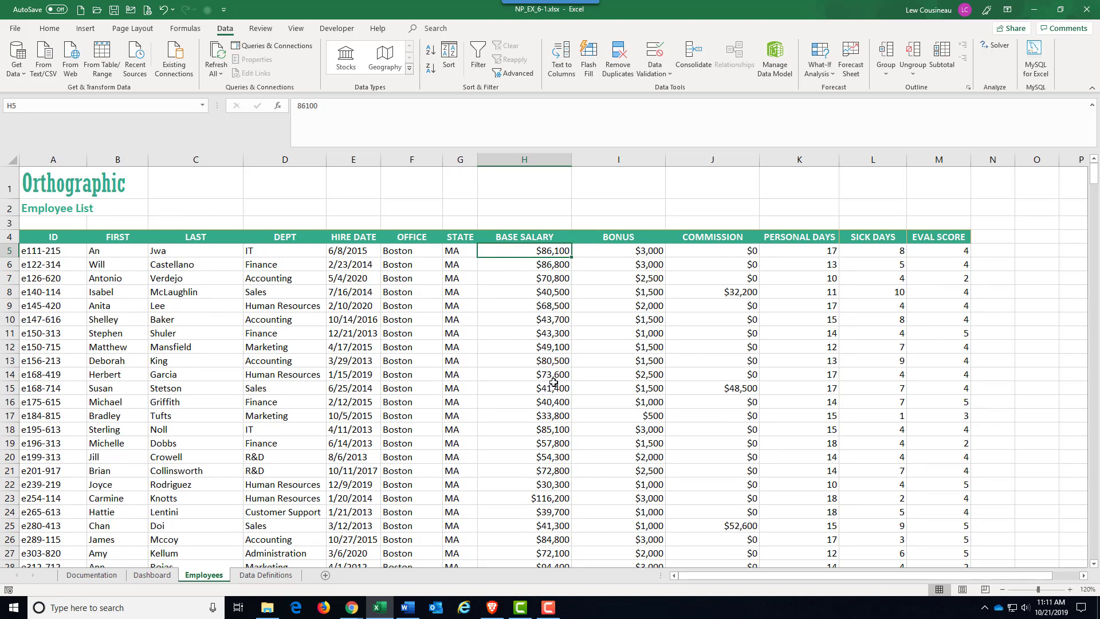
{"action": "left_click", "coordinate": [428, 52]}
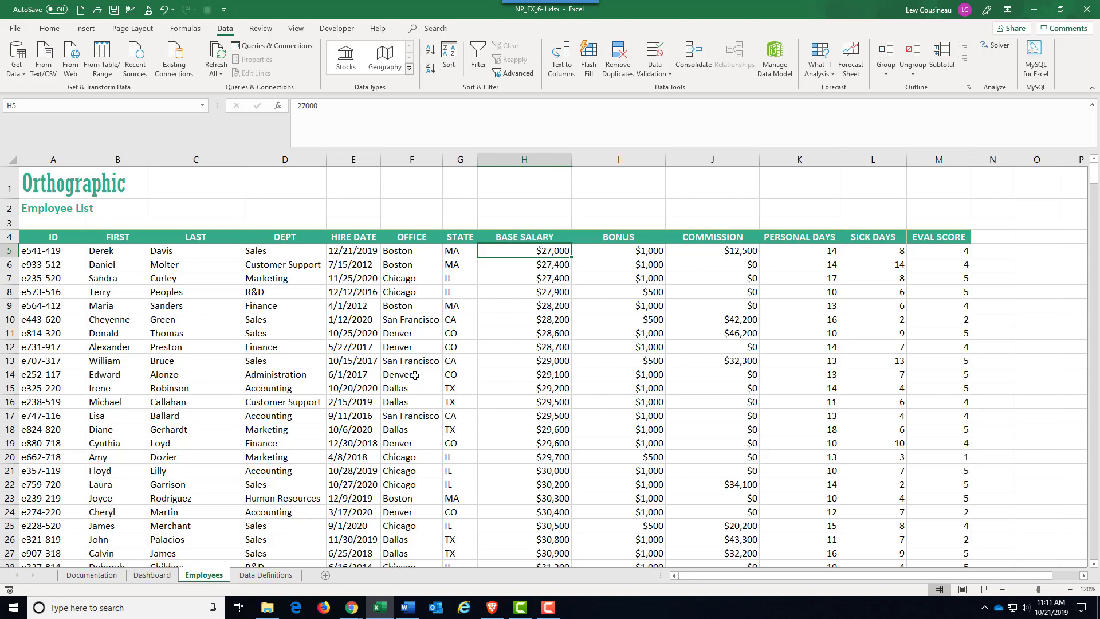
- Start a custom sort of the employee list with OFFICE as the first sort level
{"action": "left_click", "coordinate": [393, 252]}
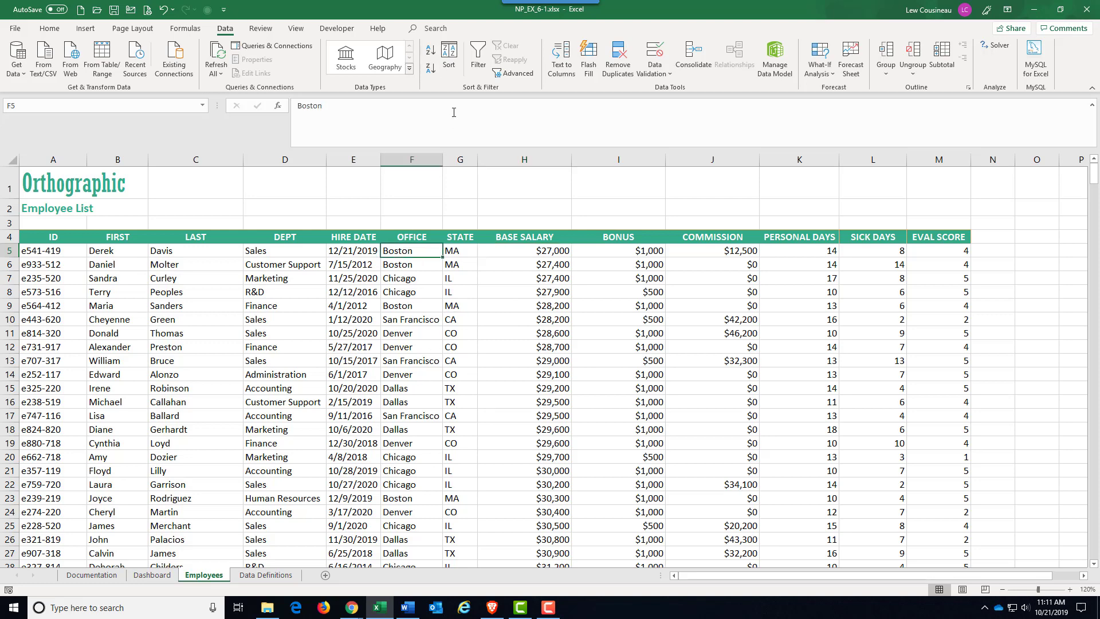
{"action": "left_click", "coordinate": [450, 53]}
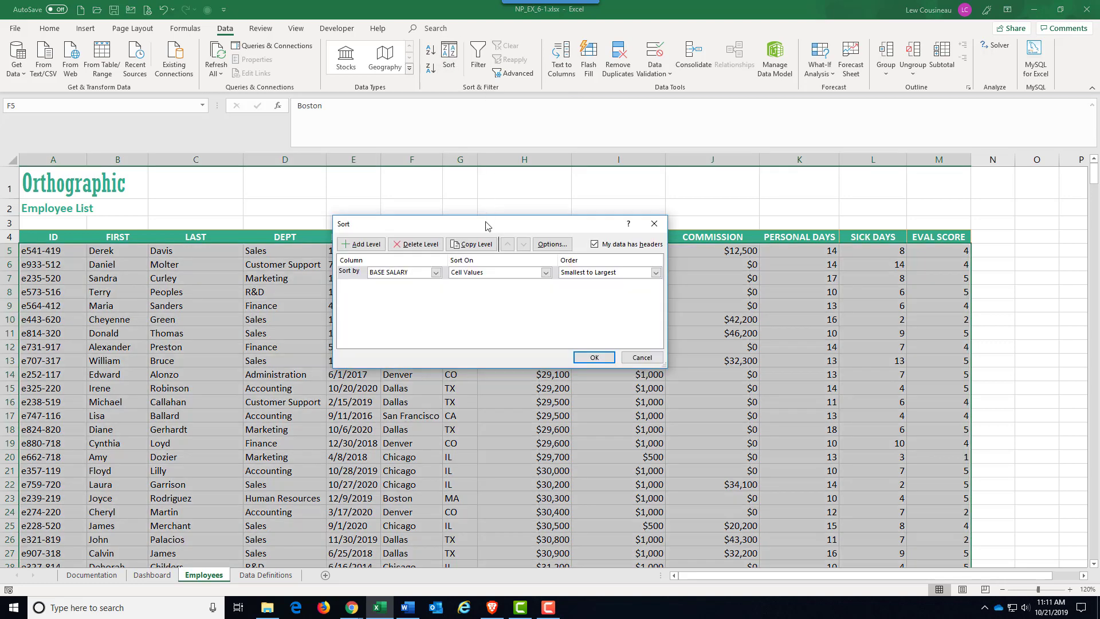
{"action": "left_click_drag", "start_coordinate": [486, 224], "coordinate": [661, 185]}
{"action": "left_click", "coordinate": [612, 234]}
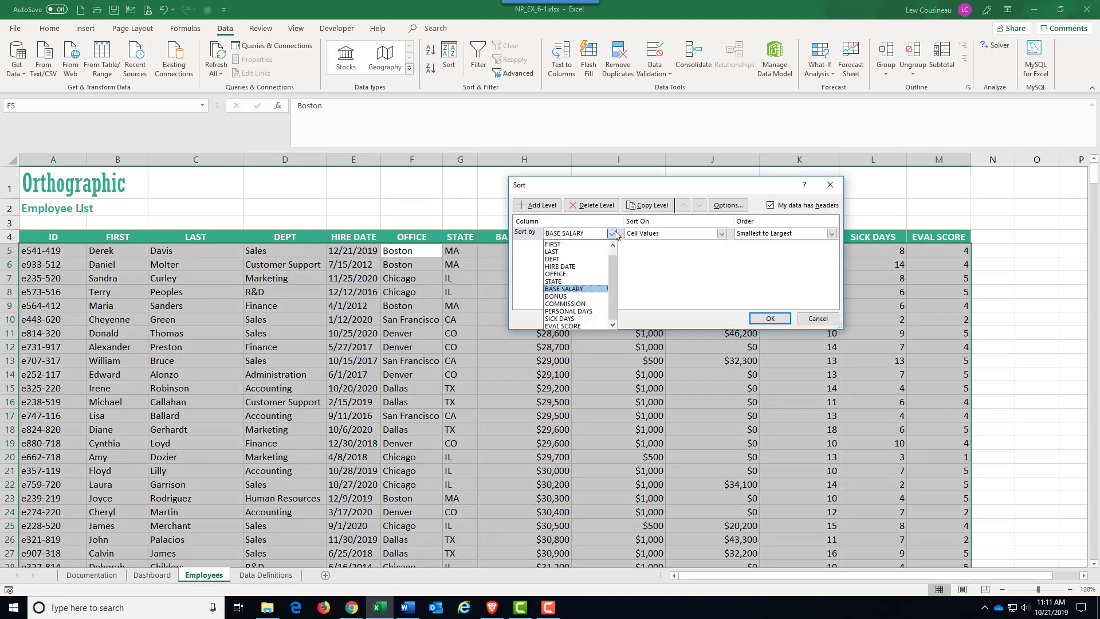
{"action": "left_click", "coordinate": [568, 273]}
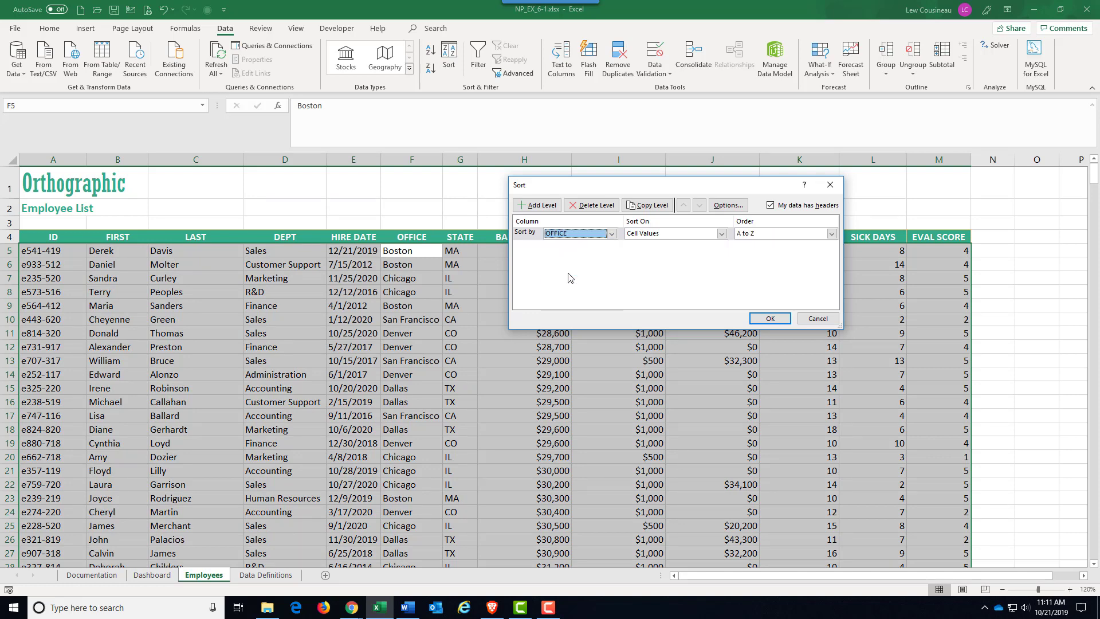
- Add a second sort level by BASE SALARY to the custom sort
{"action": "left_click", "coordinate": [540, 206]}
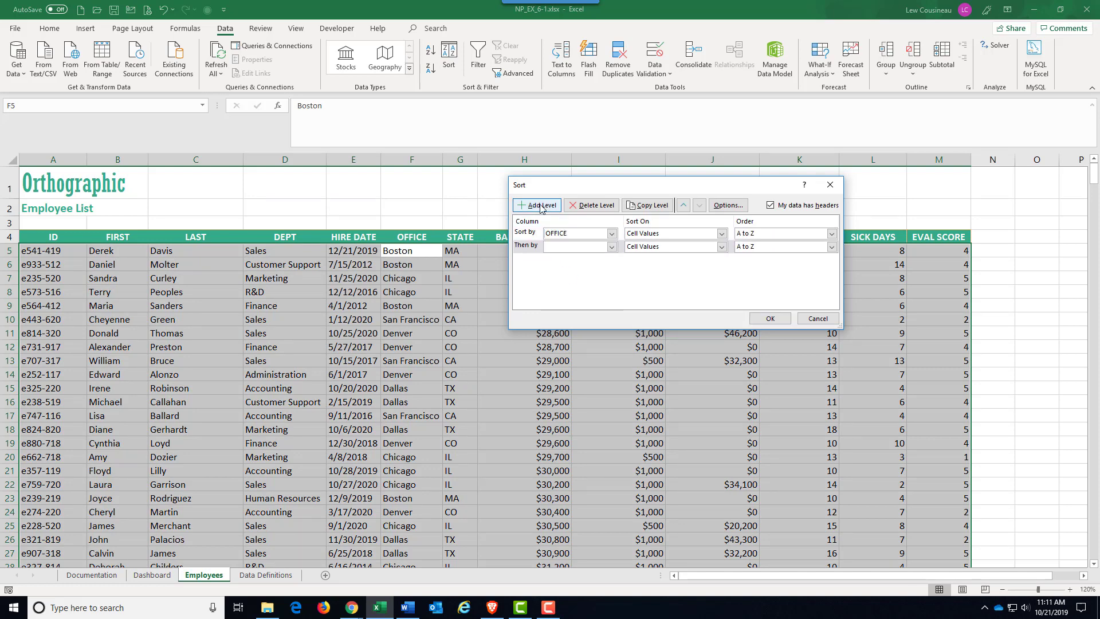
{"action": "left_click", "coordinate": [612, 247]}
{"action": "left_click", "coordinate": [578, 314]}
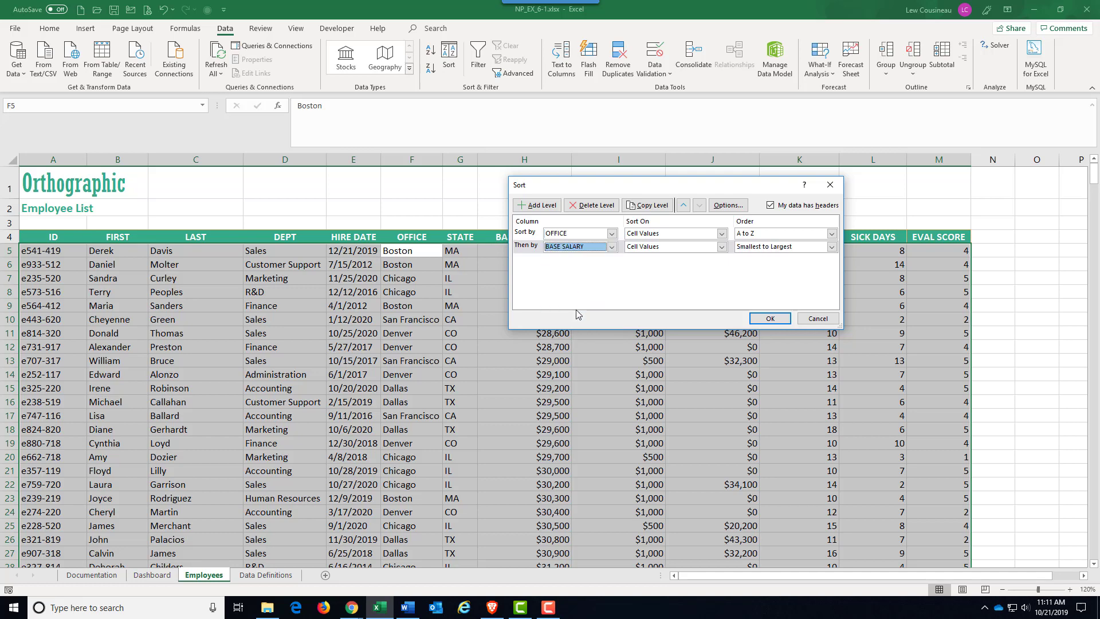
{"action": "left_click_drag", "start_coordinate": [634, 193], "coordinate": [516, 298]}
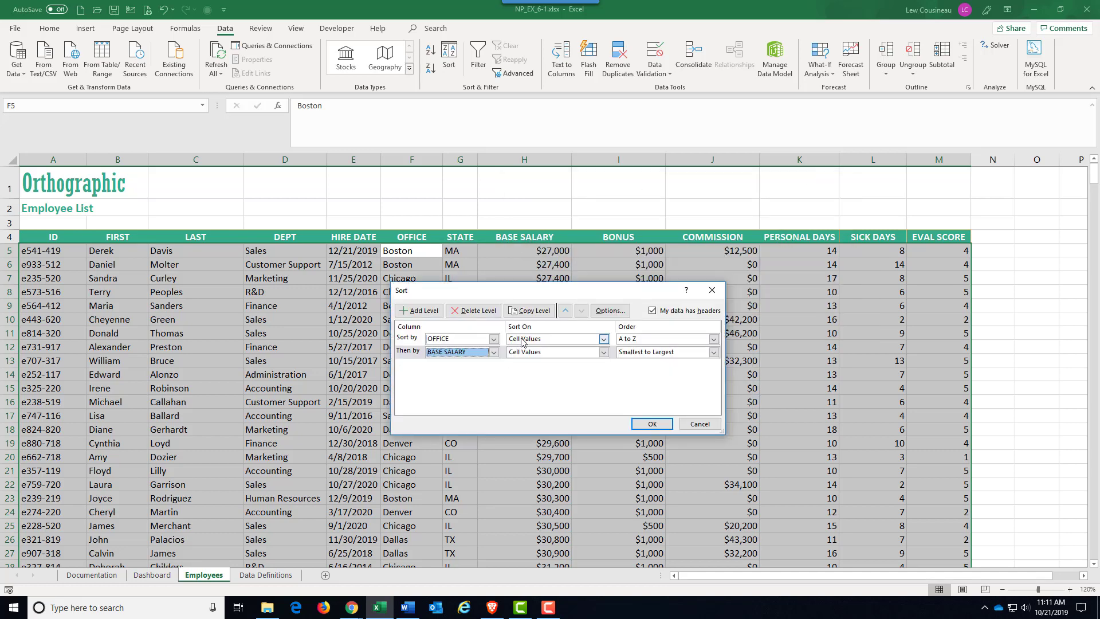
- Keep OFFICE sorted on Cell Values from A to Z and BASE SALARY Smallest to Largest, and apply the custom sort
{"action": "left_click", "coordinate": [604, 340]}
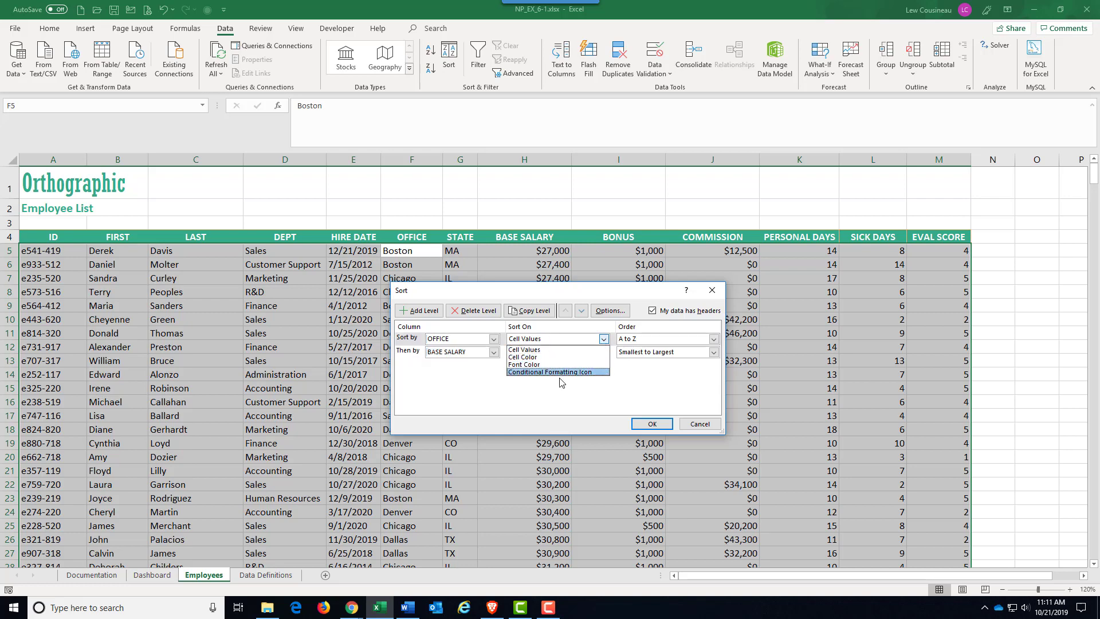
{"action": "left_click", "coordinate": [532, 349]}
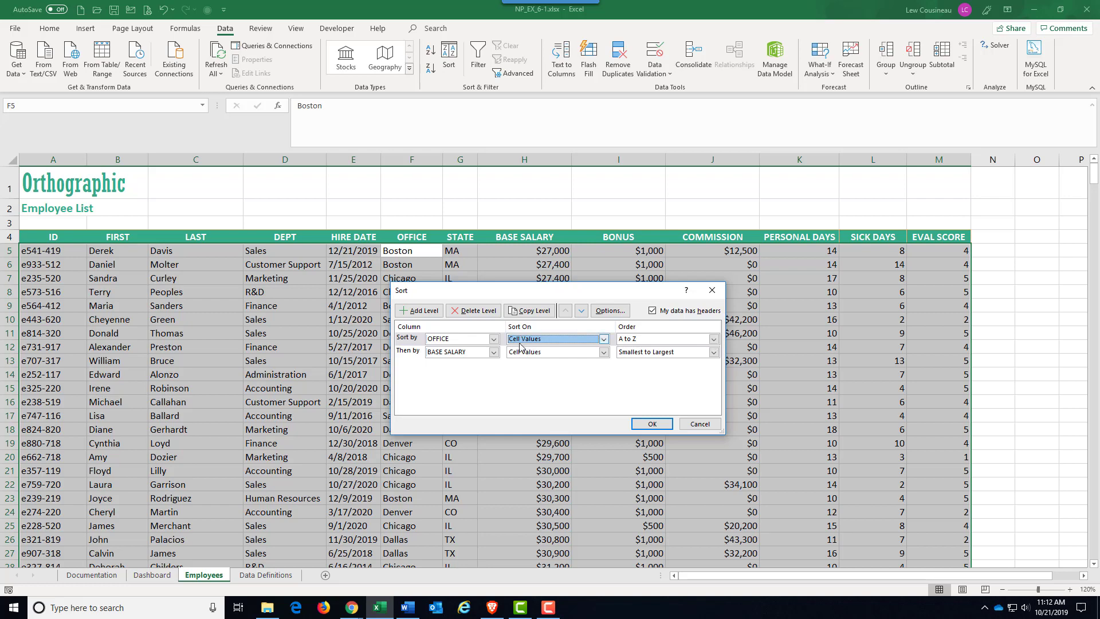
{"action": "left_click", "coordinate": [714, 339]}
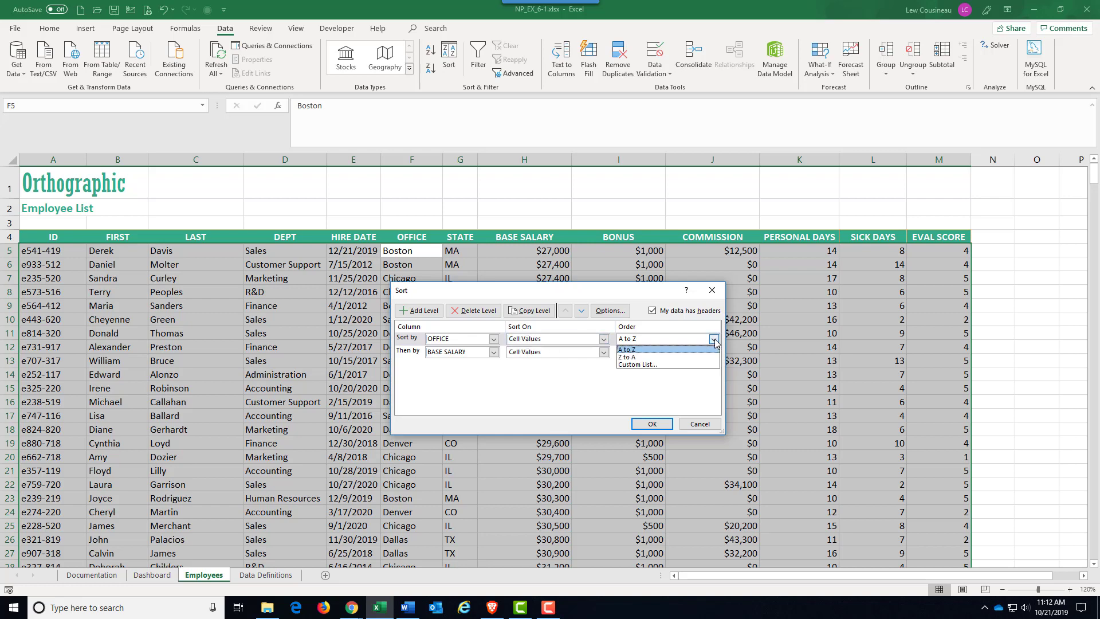
{"action": "left_click", "coordinate": [709, 342]}
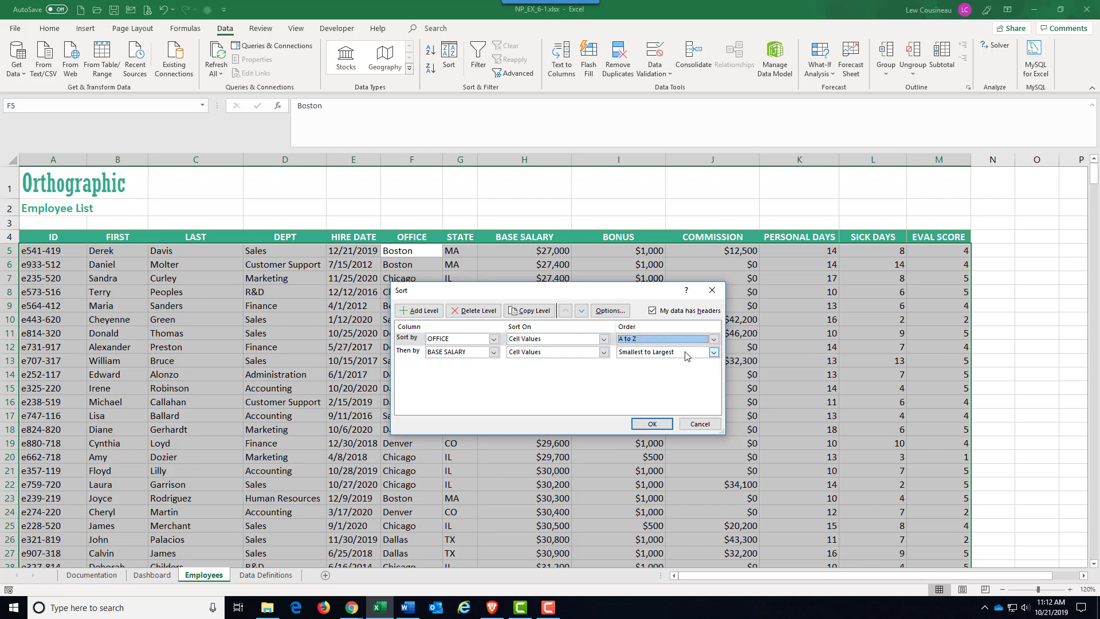
{"action": "left_click", "coordinate": [714, 353]}
{"action": "left_click", "coordinate": [715, 353]}
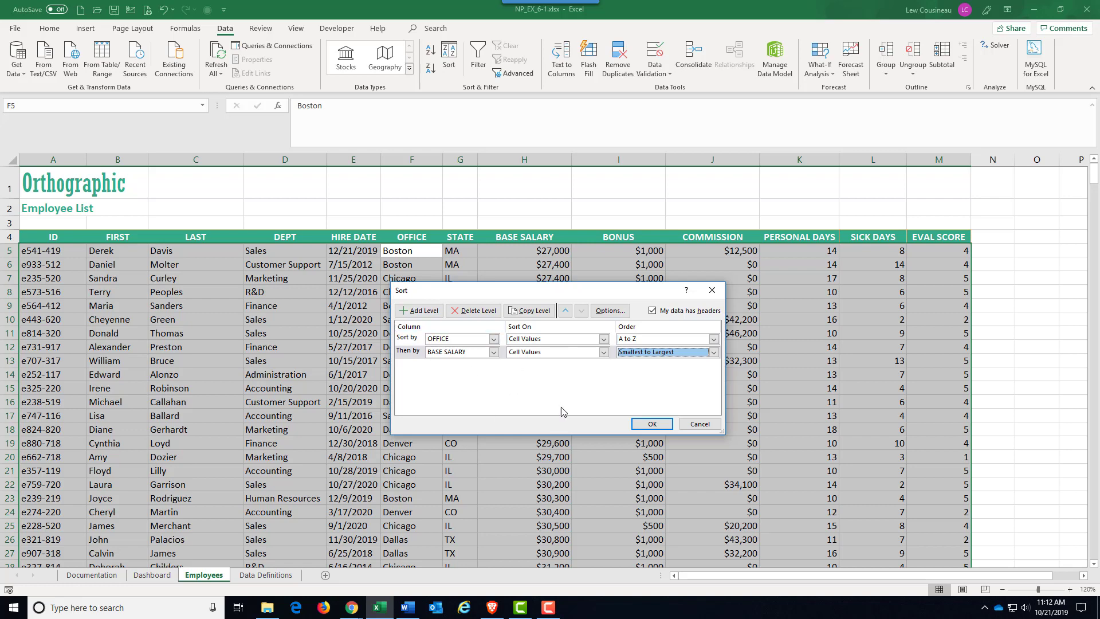
{"action": "left_click", "coordinate": [651, 424]}
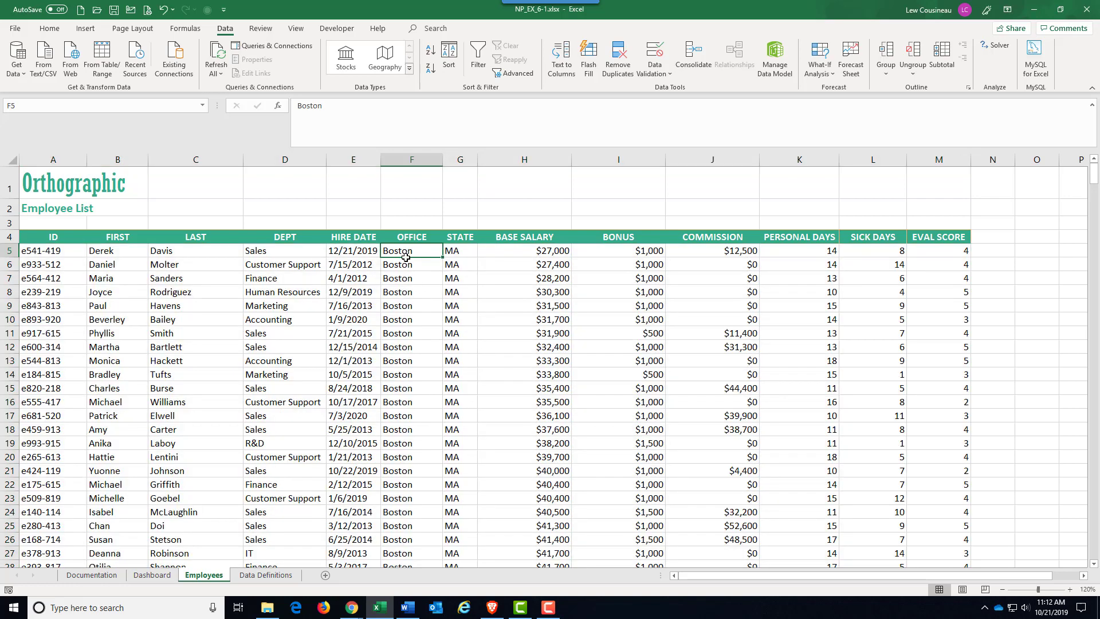
- Review the OFFICE and BASE SALARY columns throughout the employee list to check the two-level sort order
{"action": "left_click_drag", "start_coordinate": [404, 252], "coordinate": [416, 513]}
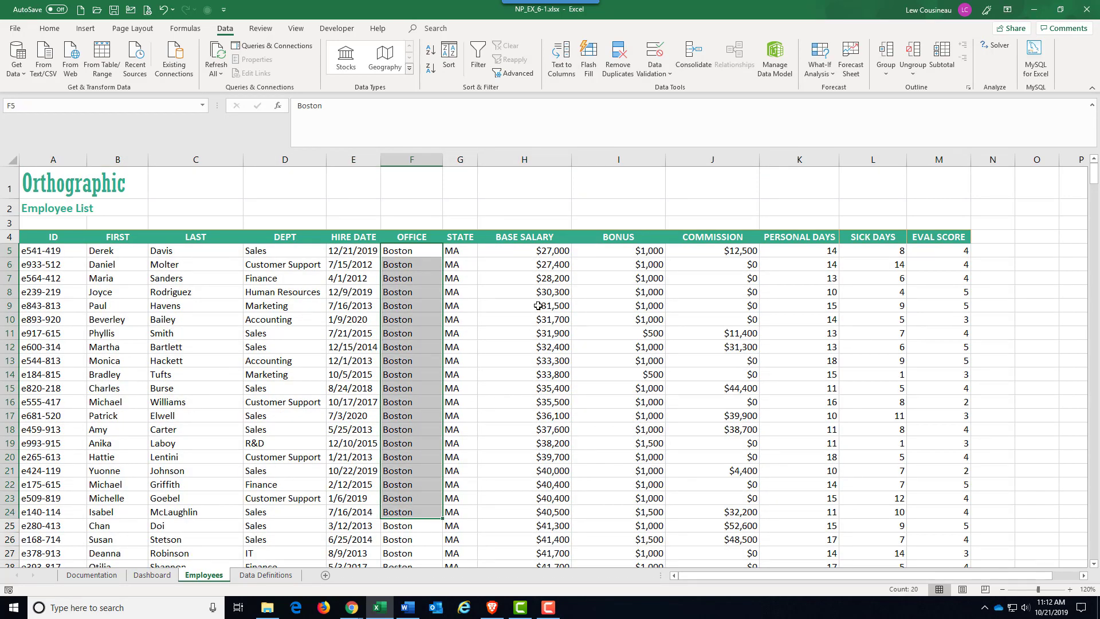
{"action": "left_click", "coordinate": [534, 254]}
{"action": "left_click_drag", "start_coordinate": [535, 253], "coordinate": [540, 522]}
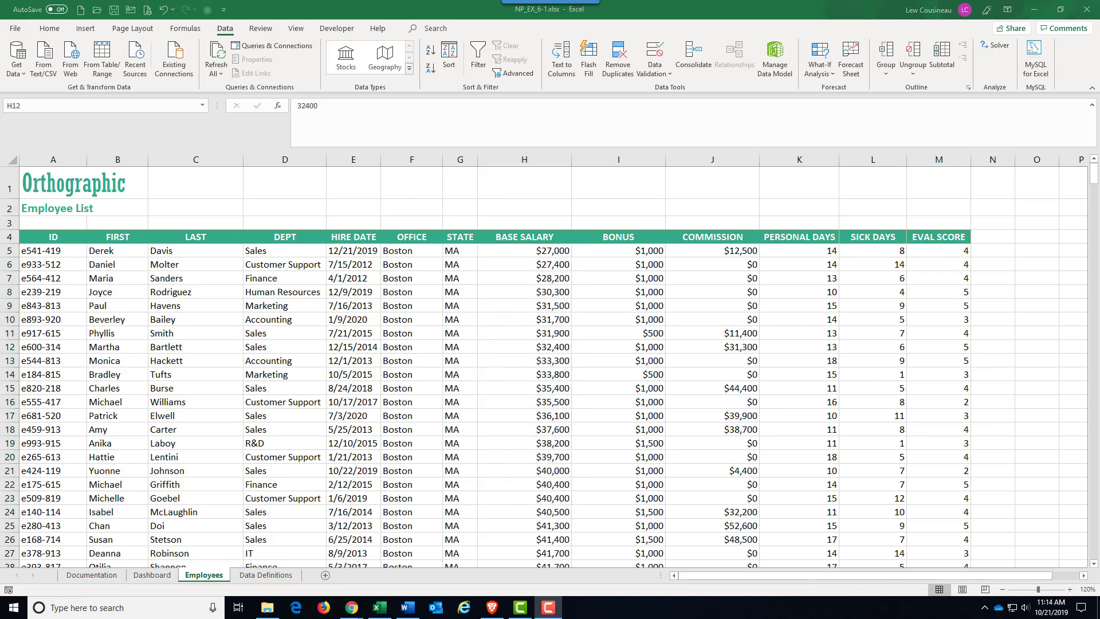
{"action": "left_click", "coordinate": [384, 390]}
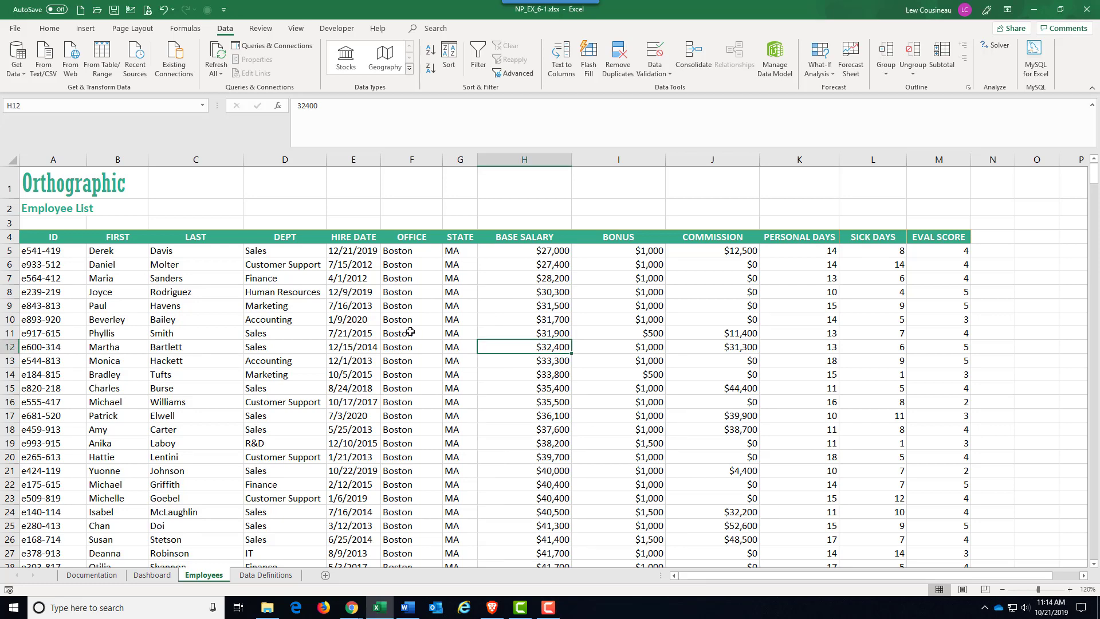
{"action": "left_click", "coordinate": [404, 265]}
{"action": "left_click", "coordinate": [410, 248]}
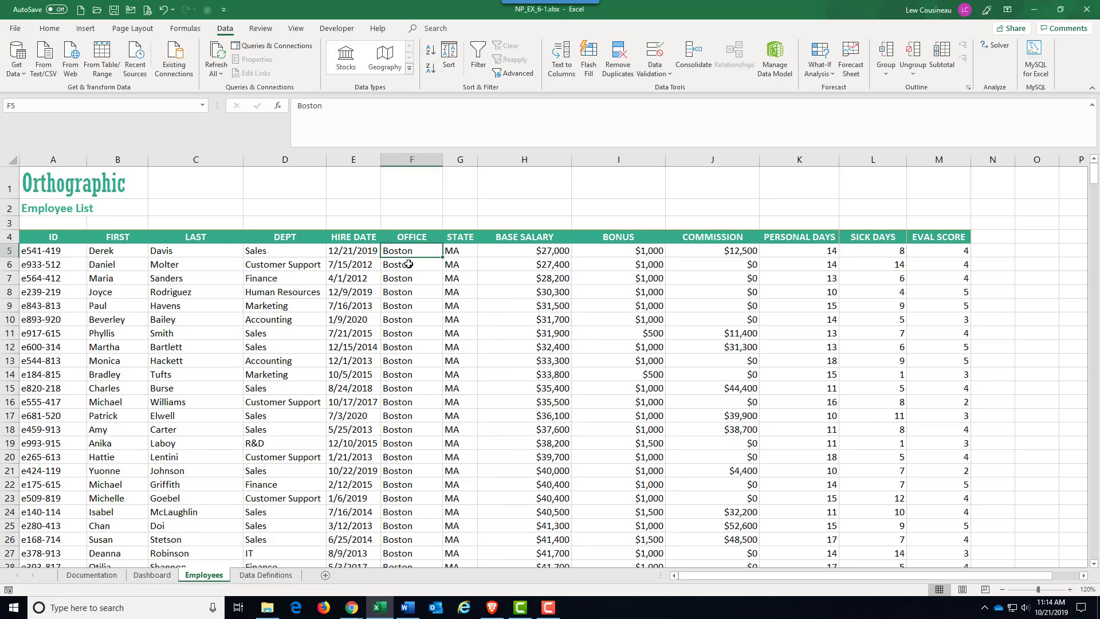
{"action": "scroll", "coordinate": [410, 280], "scroll_direction": "down", "scroll_amount": 20}
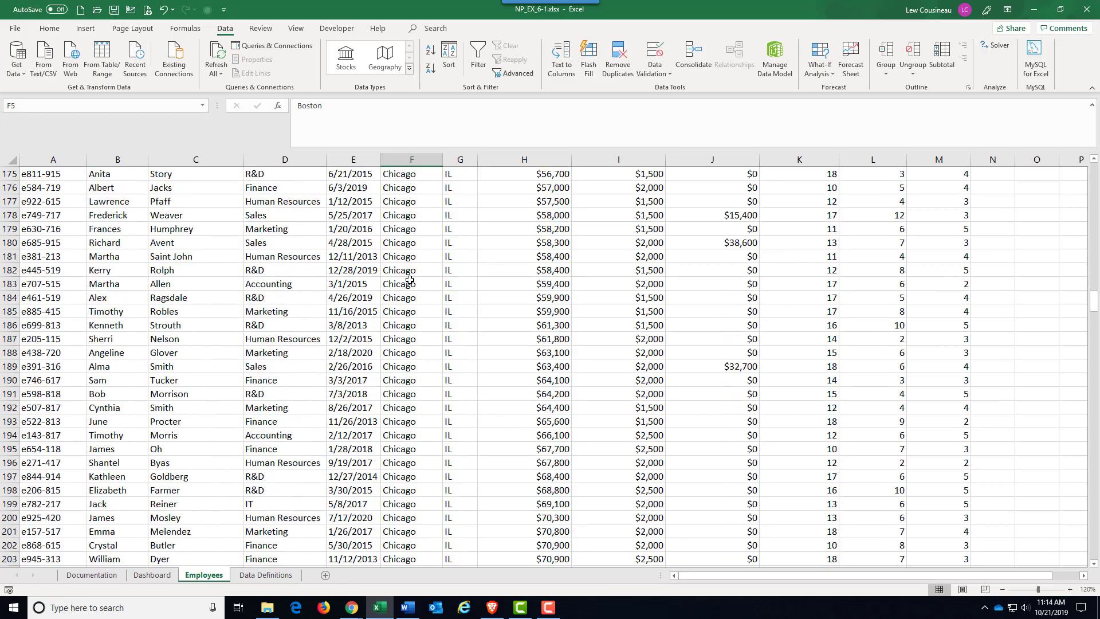
{"action": "scroll", "coordinate": [409, 280], "scroll_direction": "down", "scroll_amount": 20}
{"action": "scroll", "coordinate": [409, 280], "scroll_direction": "up", "scroll_amount": 20}
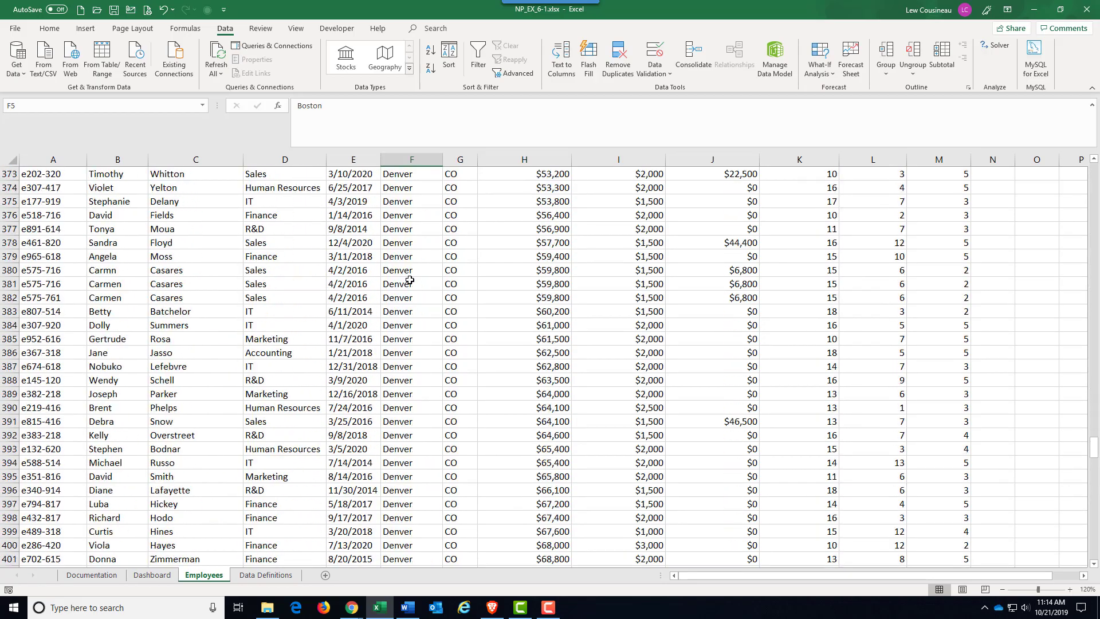
{"action": "scroll", "coordinate": [410, 280], "scroll_direction": "up", "scroll_amount": 20}
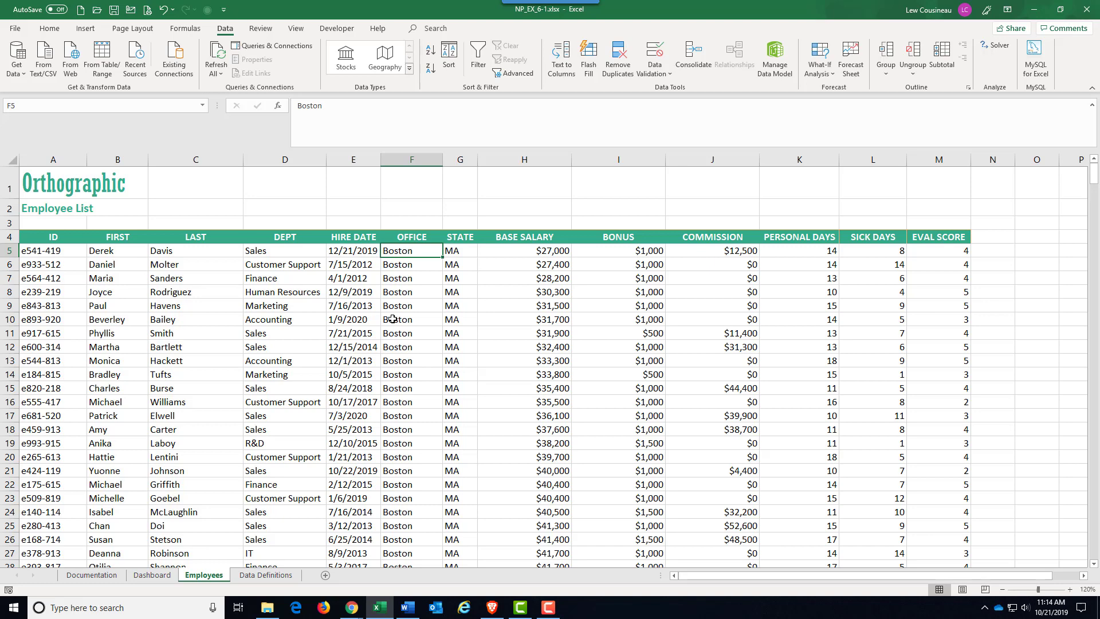
- Reopen the custom sort for the employee list and choose a custom list as the sort order for OFFICE
{"action": "left_click", "coordinate": [289, 254]}
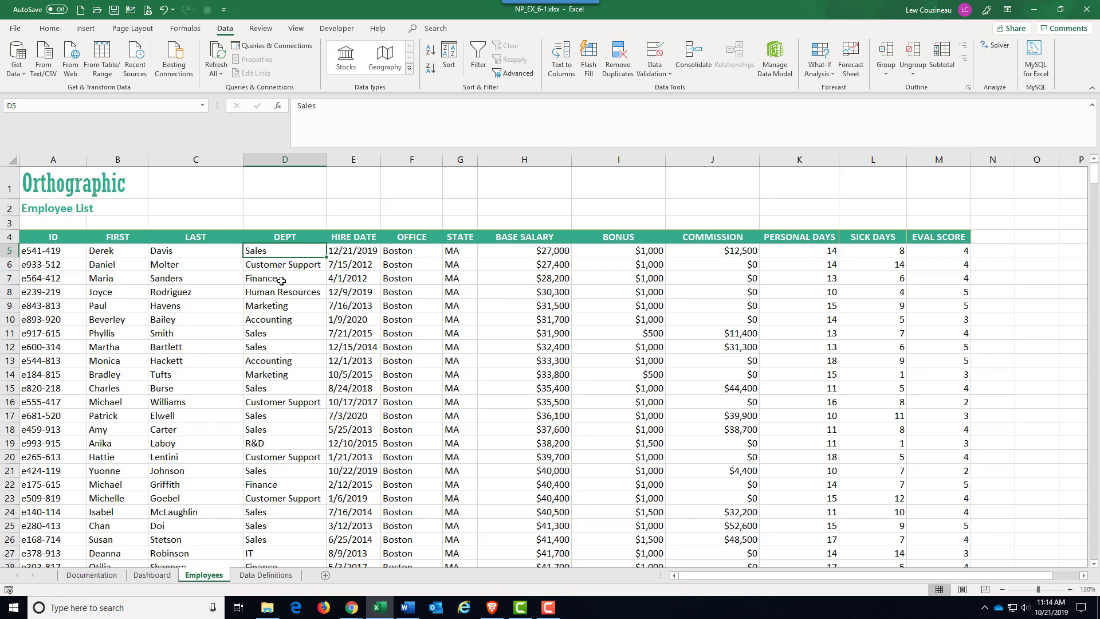
{"action": "left_click", "coordinate": [303, 343]}
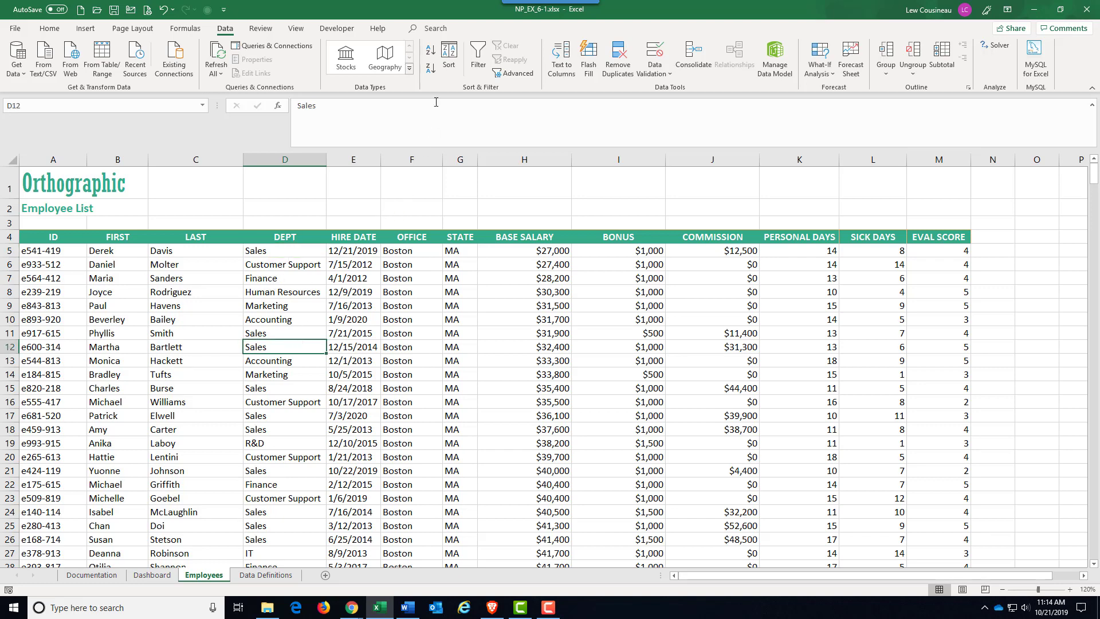
{"action": "left_click", "coordinate": [448, 55]}
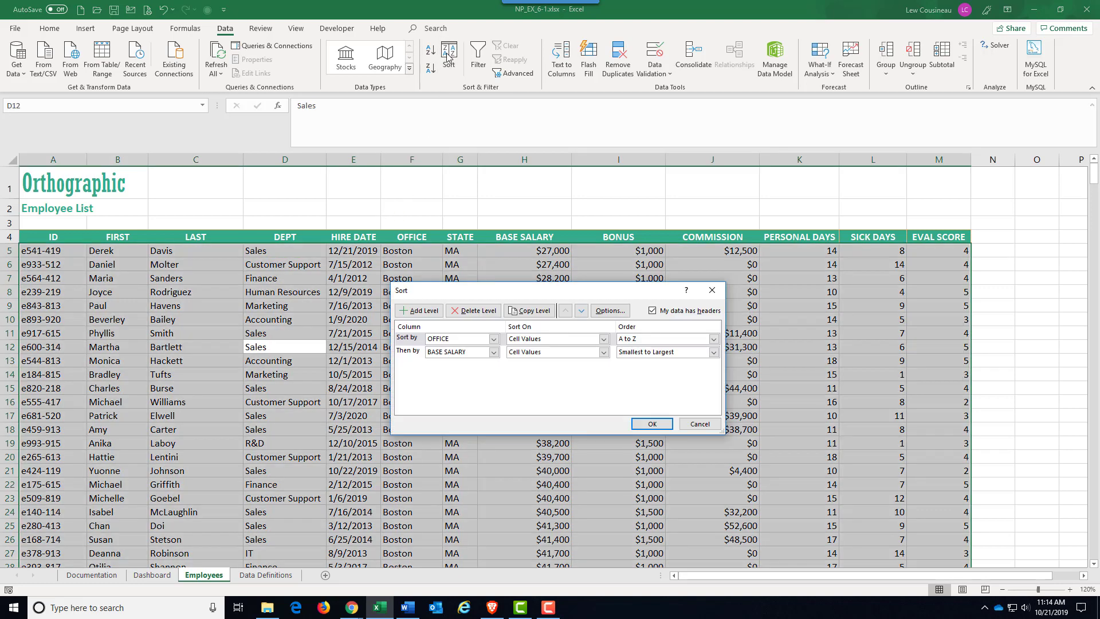
{"action": "left_click_drag", "start_coordinate": [544, 292], "coordinate": [499, 211]}
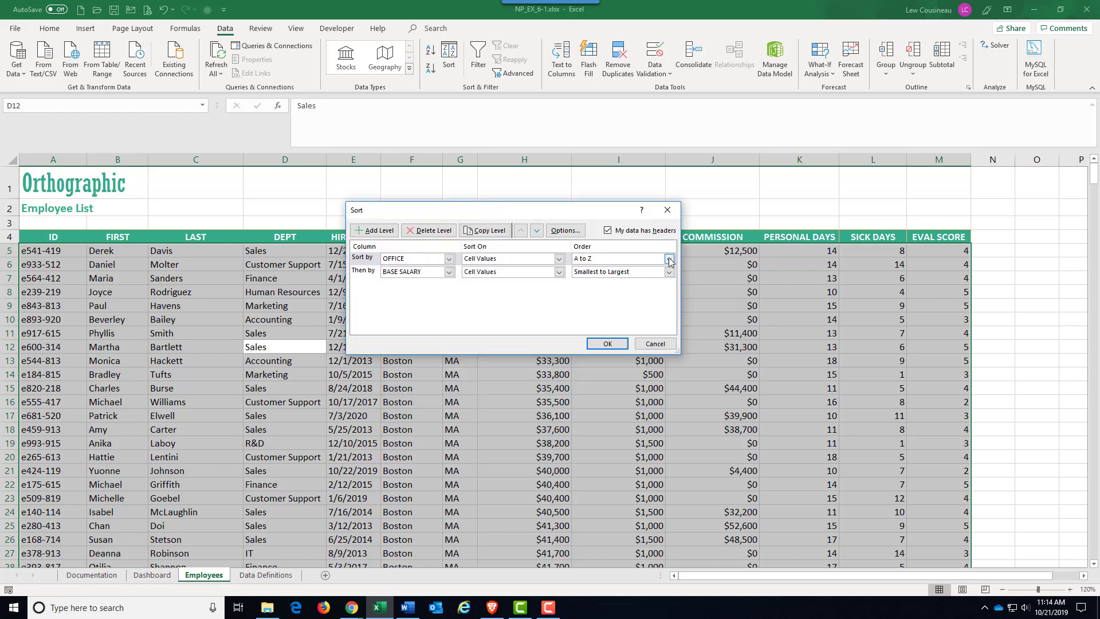
{"action": "left_click", "coordinate": [669, 259]}
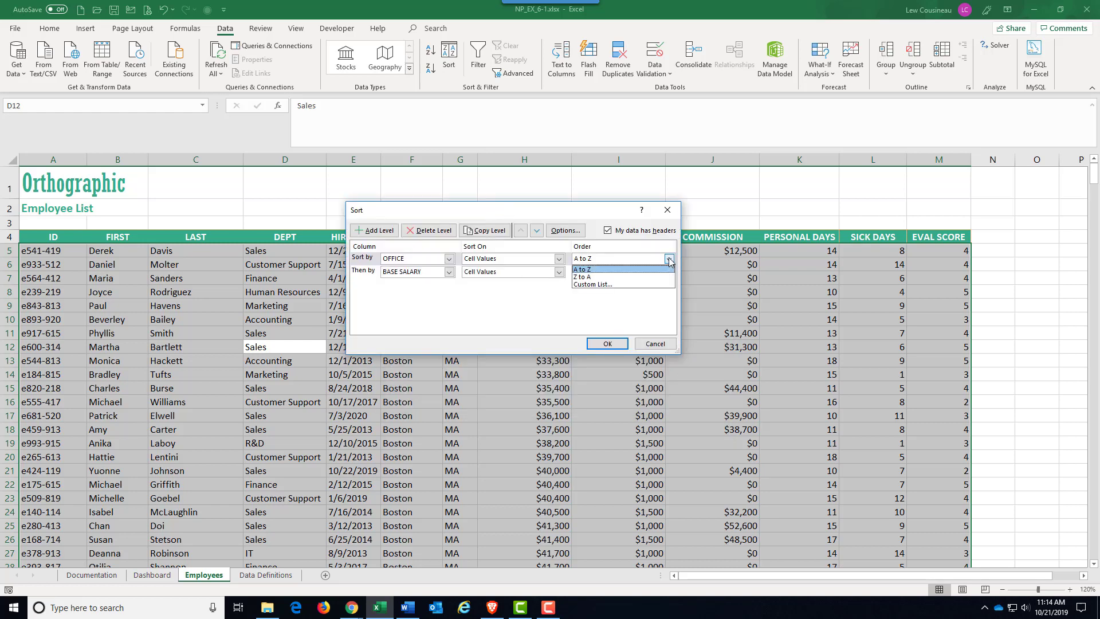
{"action": "left_click", "coordinate": [603, 284]}
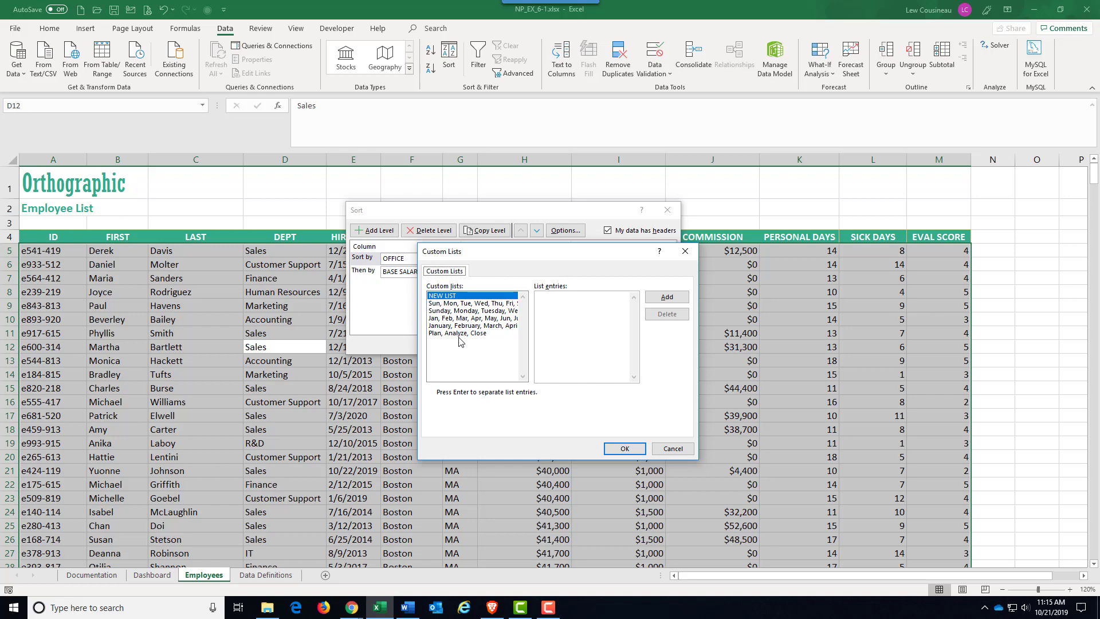
- Add a new custom list with the entries Denver, Boston, San Francisco, Dalles and Chicago
{"action": "left_click", "coordinate": [667, 302]}
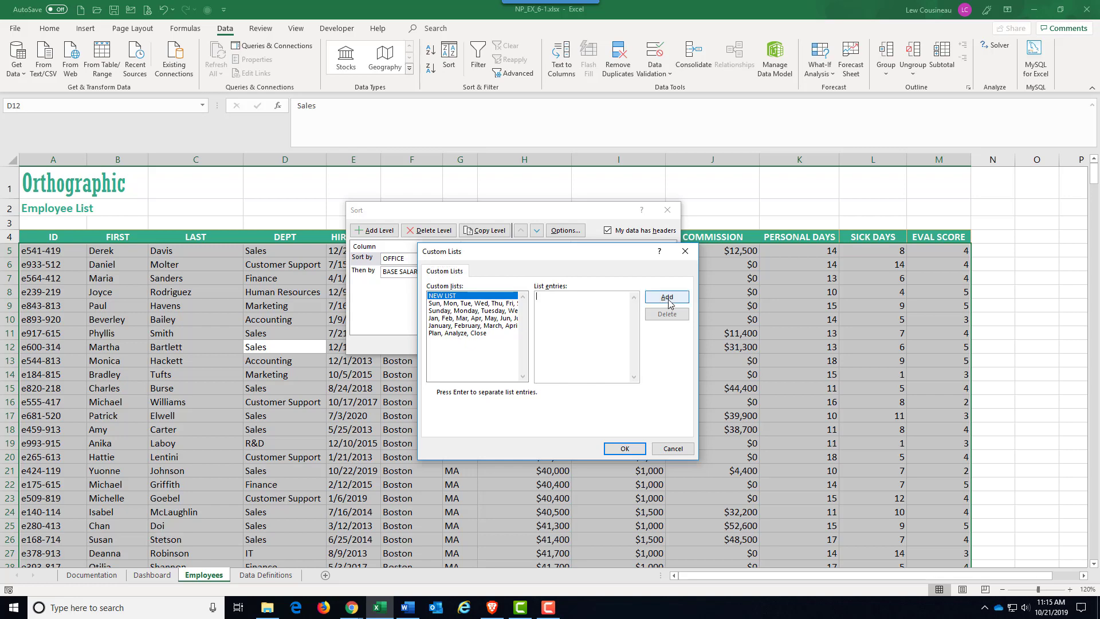
{"action": "type", "text": "Denver"}
{"action": "key", "text": "Return"}
{"action": "type", "text": "BostonSanfransisco"}
{"action": "key", "text": "Return"}
{"action": "type", "text": "Dalles"}
{"action": "type", "text": "Chicago"}
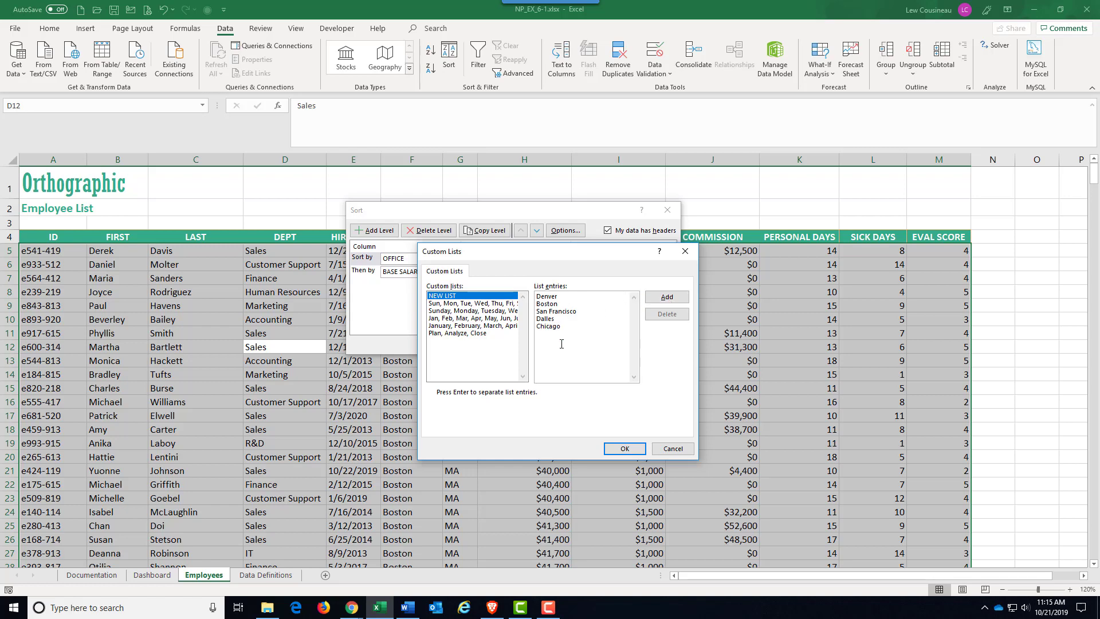
{"action": "left_click", "coordinate": [667, 297]}
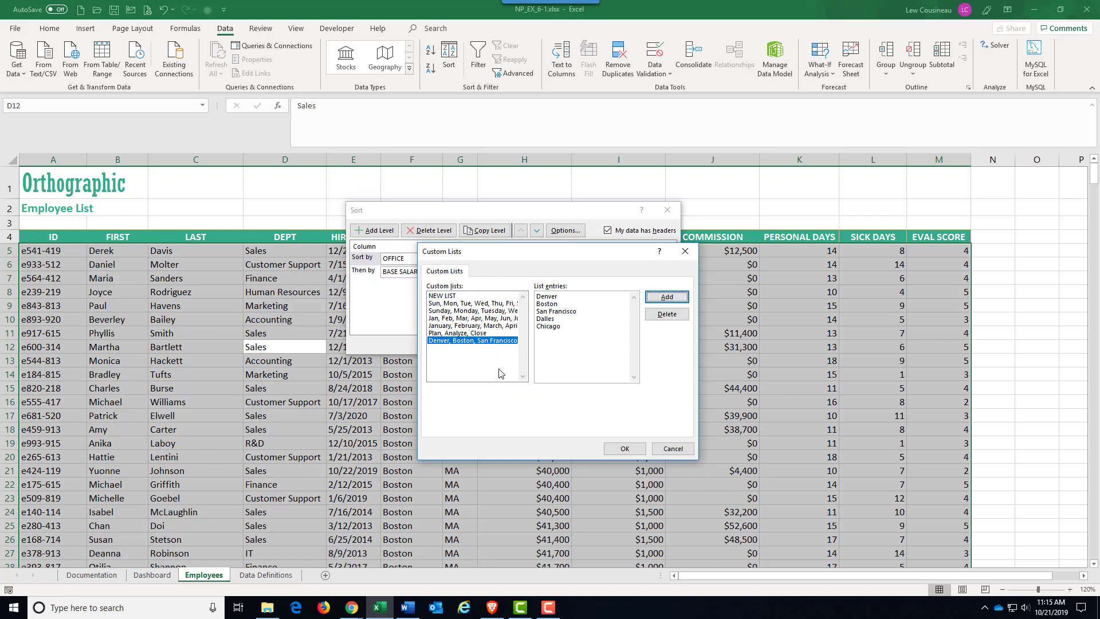
- Apply the custom office order with BASE SALARY Smallest to Largest, and review the re-sorted employee list
{"action": "left_click", "coordinate": [624, 449]}
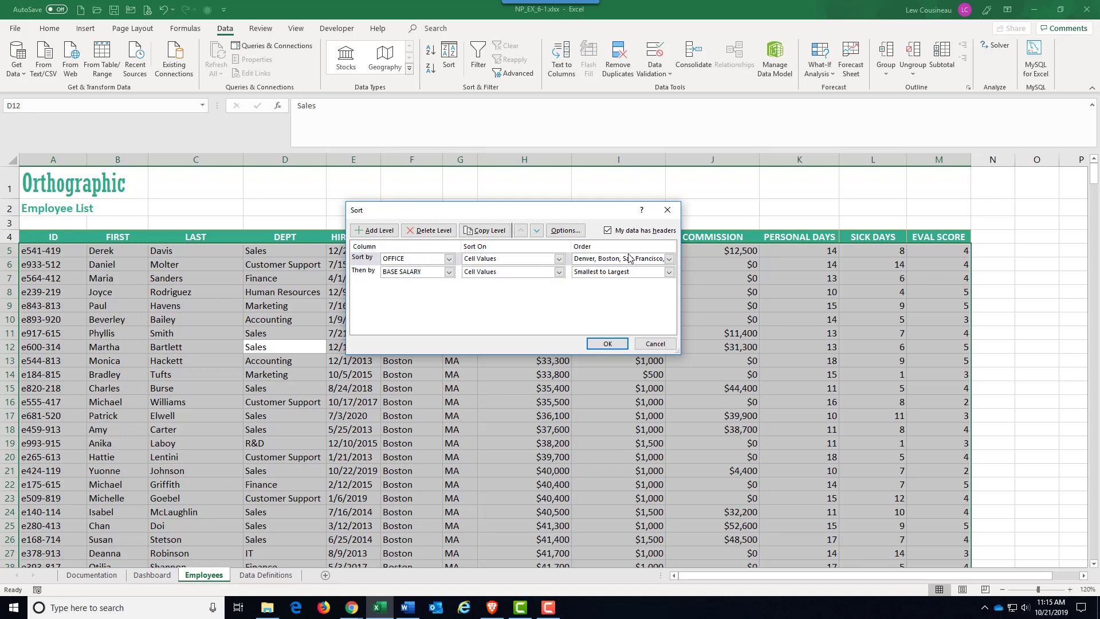
{"action": "left_click", "coordinate": [610, 347]}
{"action": "left_click_drag", "start_coordinate": [404, 264], "coordinate": [416, 420]}
{"action": "left_click_drag", "start_coordinate": [544, 250], "coordinate": [553, 347]}
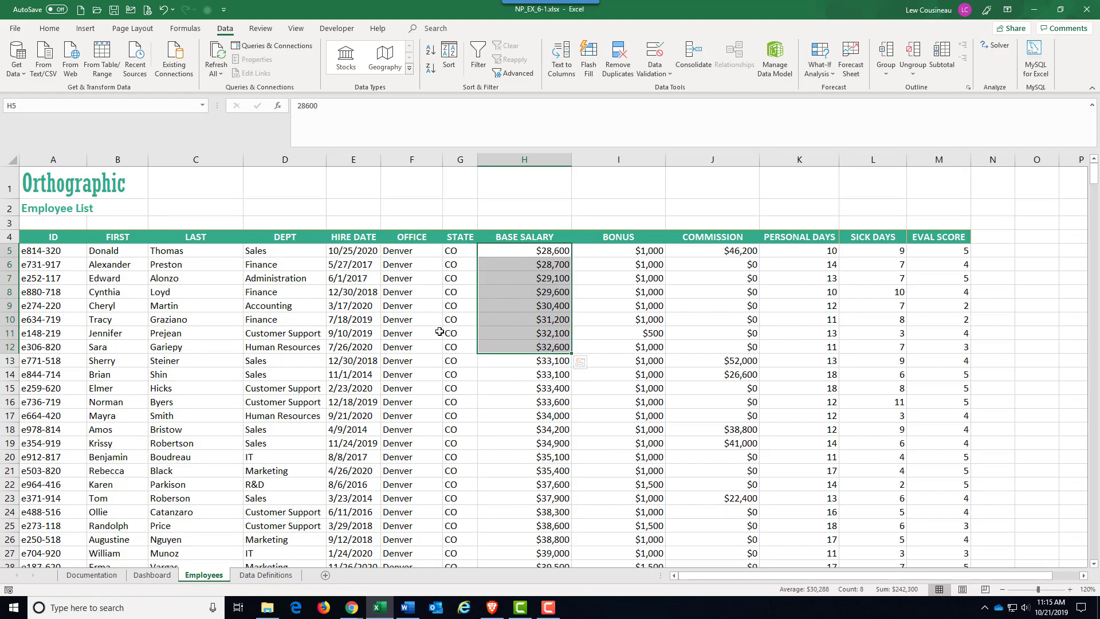
{"action": "scroll", "coordinate": [448, 319], "scroll_direction": "down", "scroll_amount": 20}
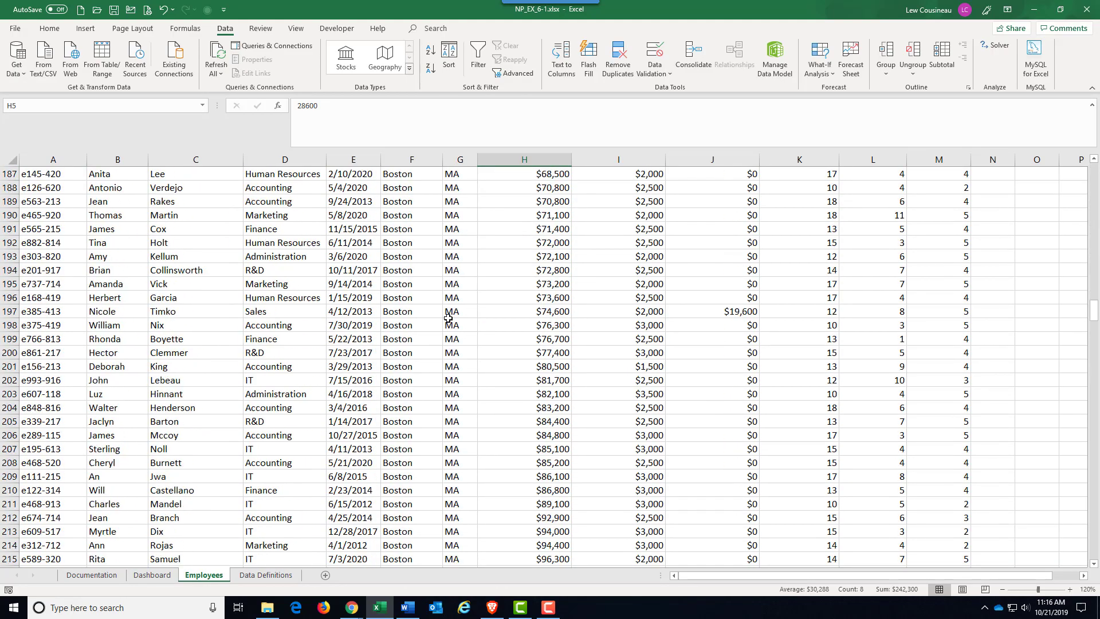
{"action": "scroll", "coordinate": [448, 319], "scroll_direction": "down", "scroll_amount": 20}
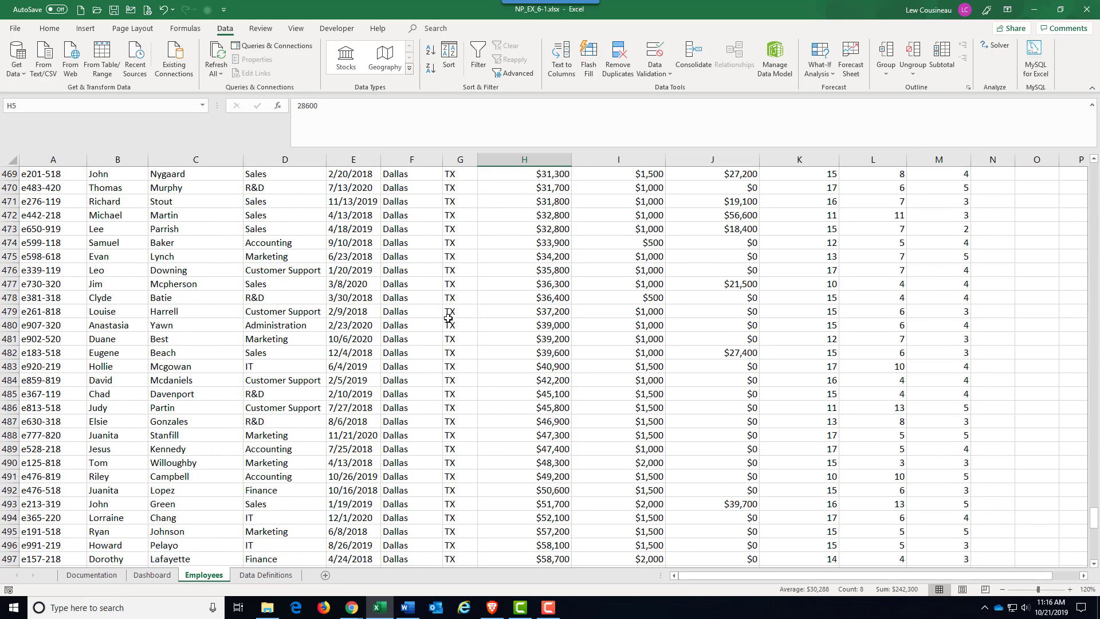
{"action": "scroll", "coordinate": [448, 319], "scroll_direction": "up", "scroll_amount": 20}
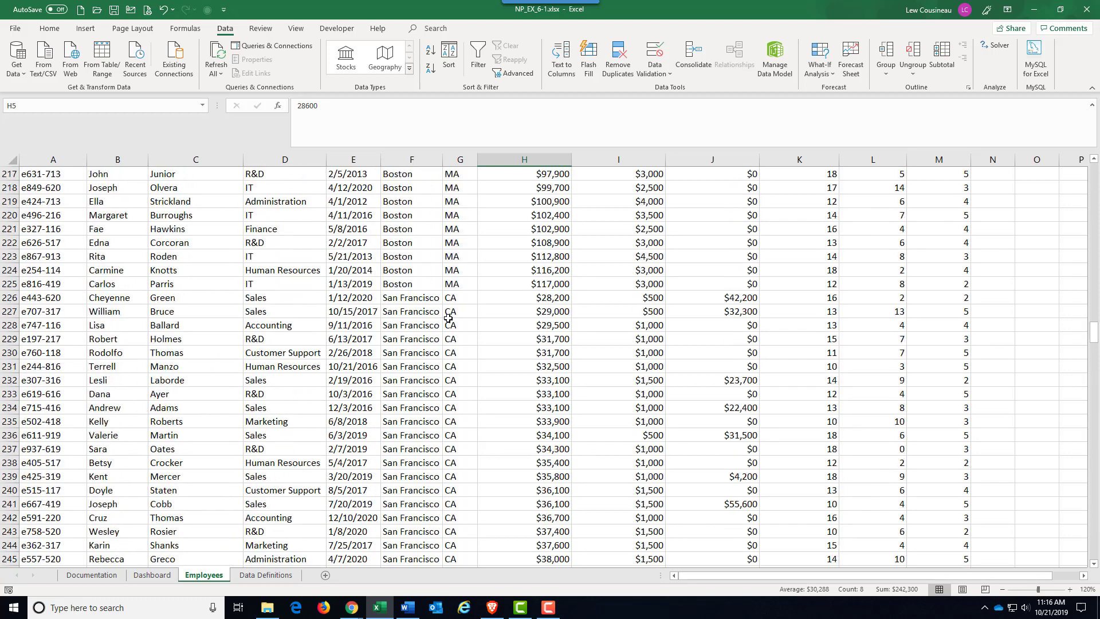
{"action": "scroll", "coordinate": [449, 318], "scroll_direction": "up", "scroll_amount": 20}
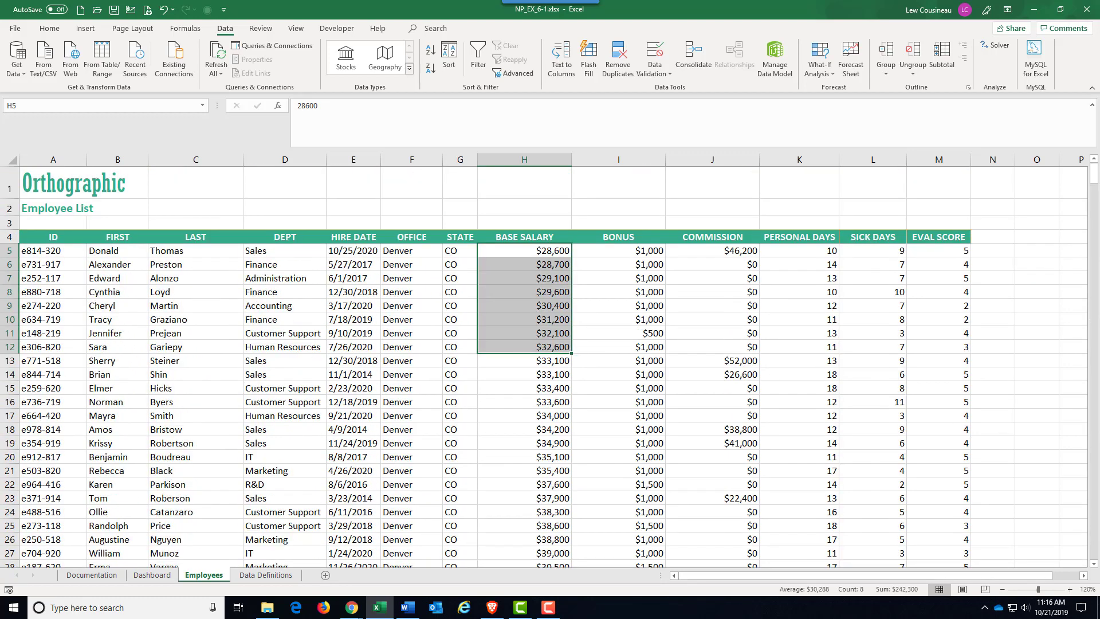
- Open the custom lists editor from the advanced Excel options
{"action": "left_click", "coordinate": [751, 456]}
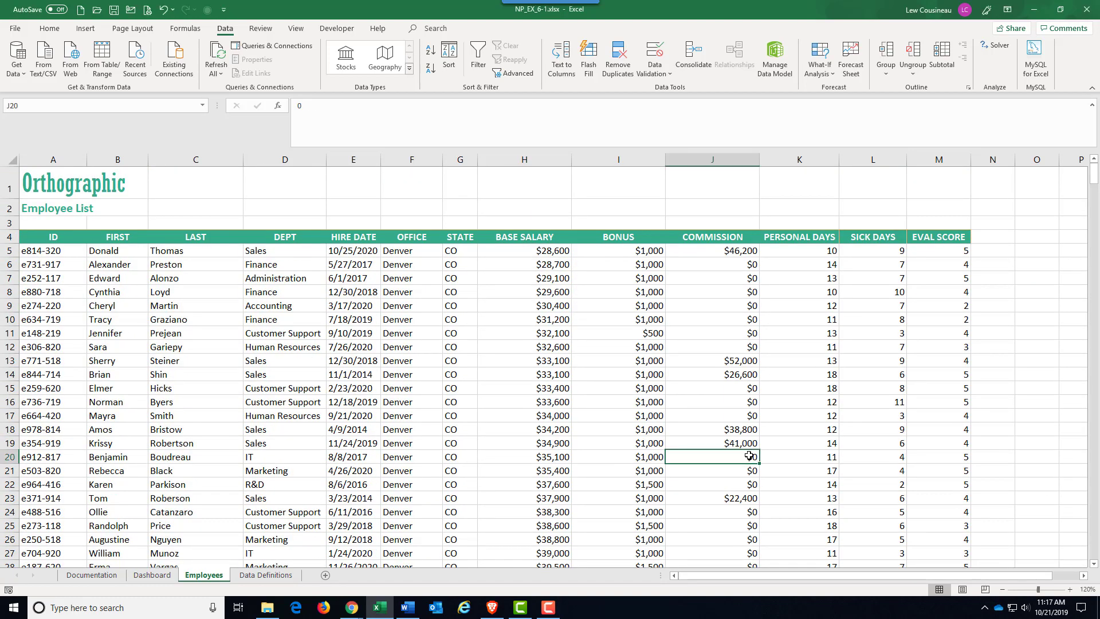
{"action": "left_click", "coordinate": [16, 30]}
{"action": "left_click", "coordinate": [40, 574]}
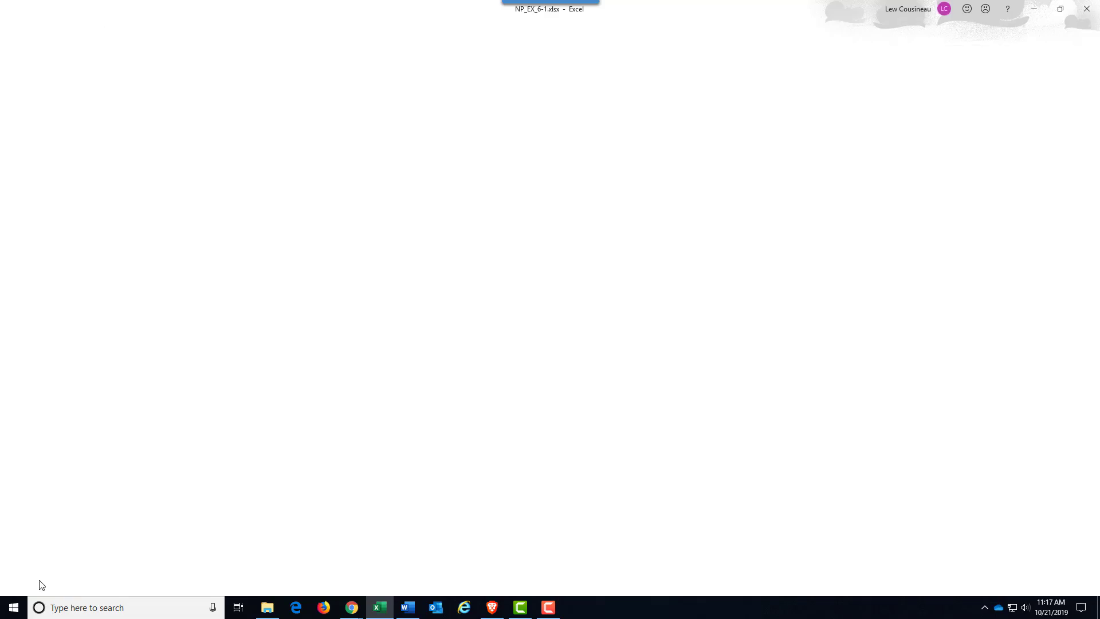
{"action": "left_click", "coordinate": [339, 240]}
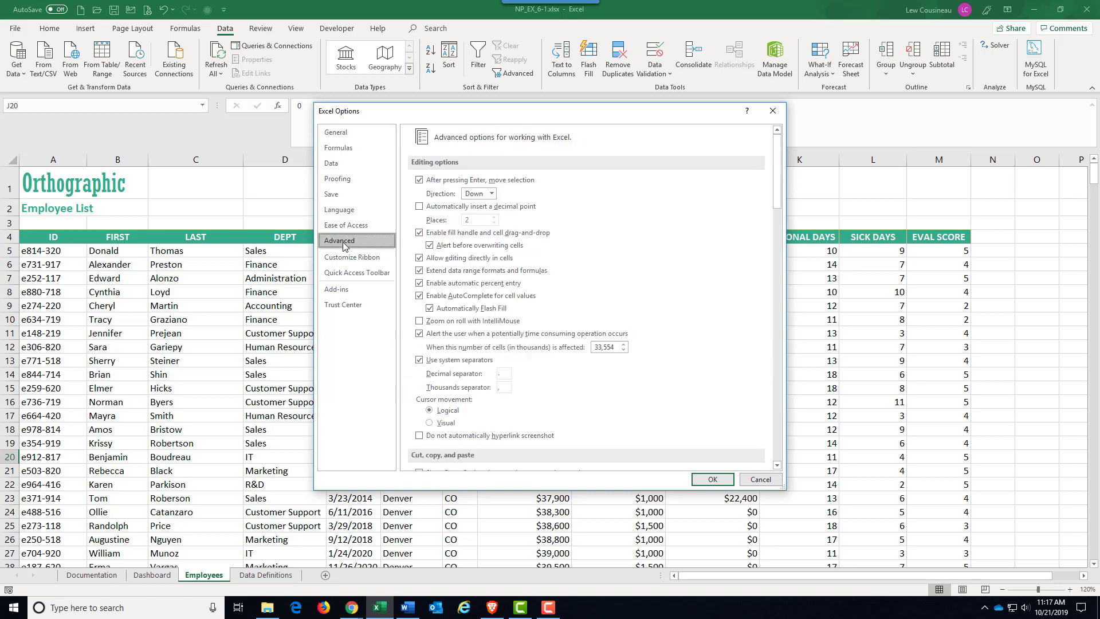
{"action": "scroll", "coordinate": [544, 300], "scroll_direction": "down", "scroll_amount": 10}
{"action": "scroll", "coordinate": [545, 300], "scroll_direction": "down", "scroll_amount": 5}
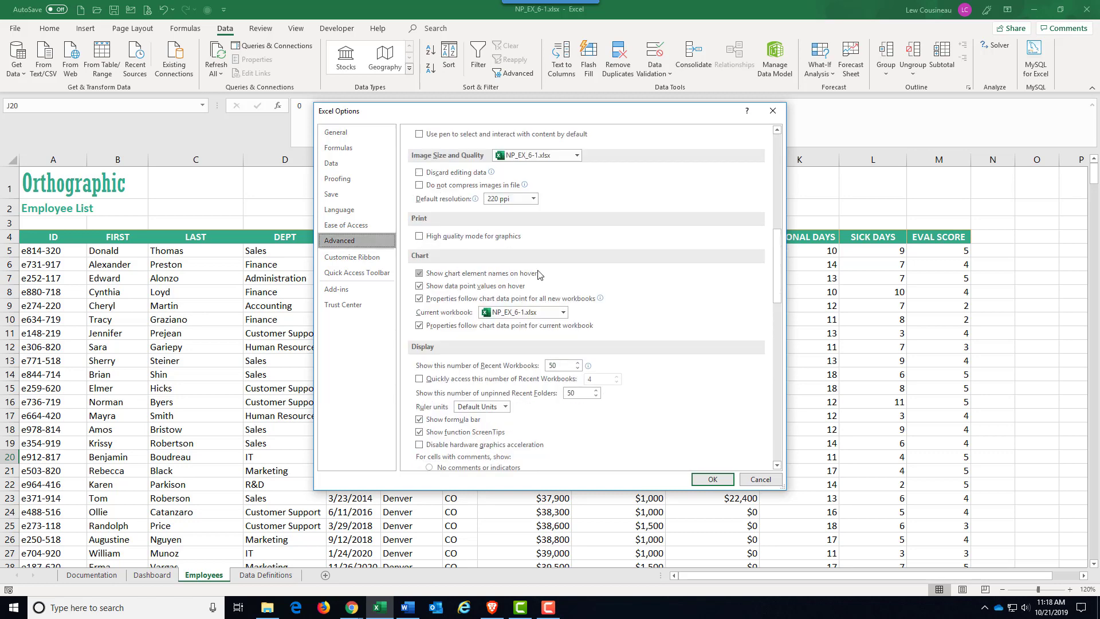
{"action": "scroll", "coordinate": [538, 275], "scroll_direction": "down", "scroll_amount": 20}
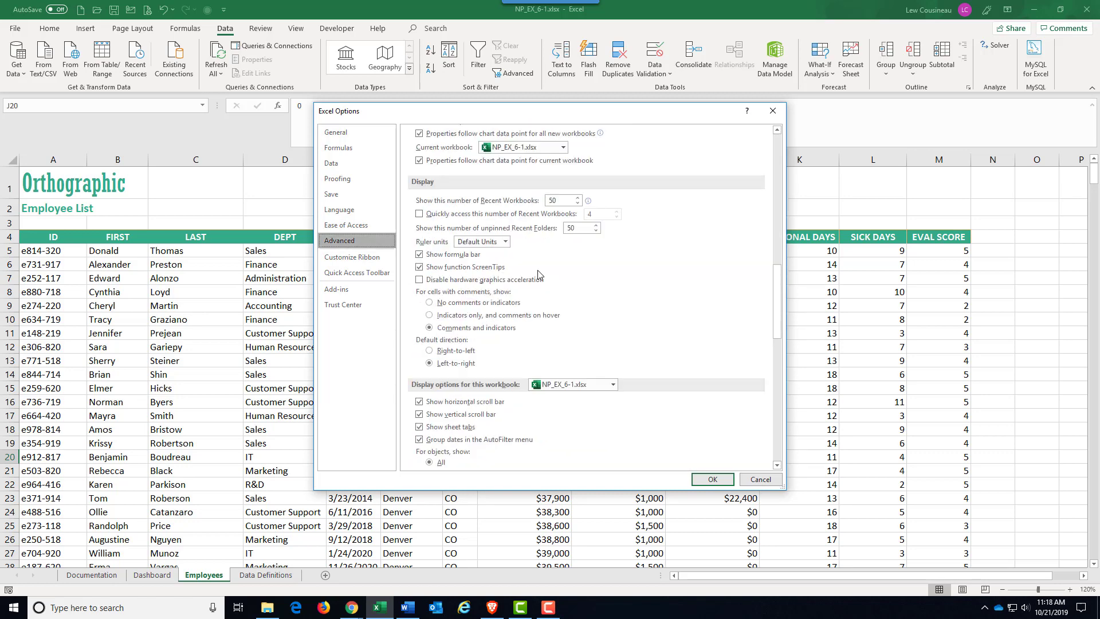
{"action": "scroll", "coordinate": [538, 275], "scroll_direction": "down", "scroll_amount": 8}
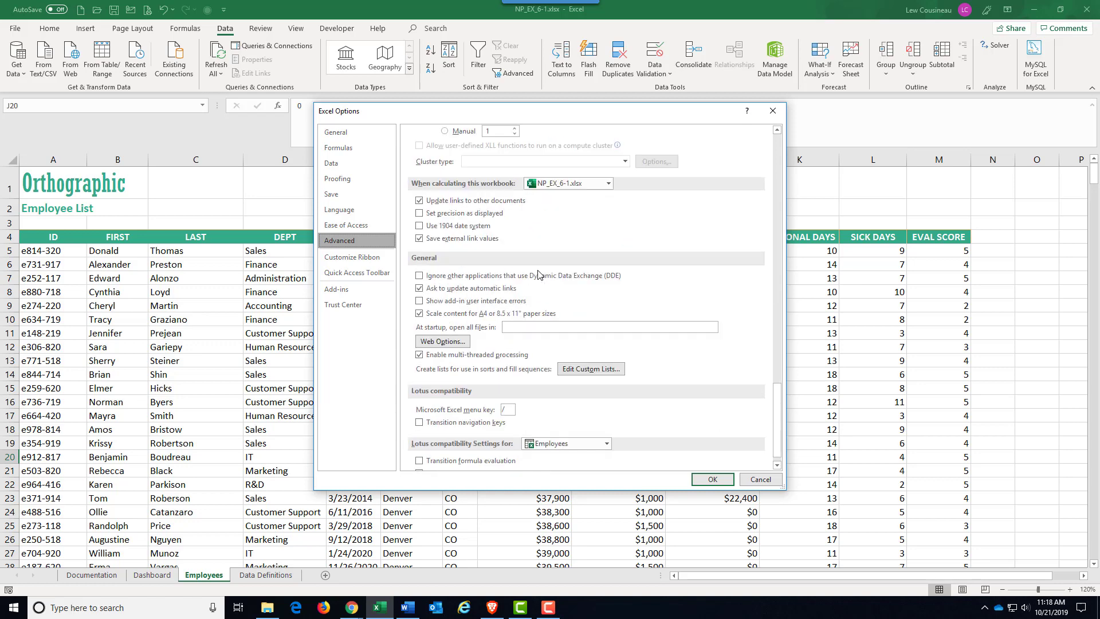
{"action": "left_click", "coordinate": [587, 370]}
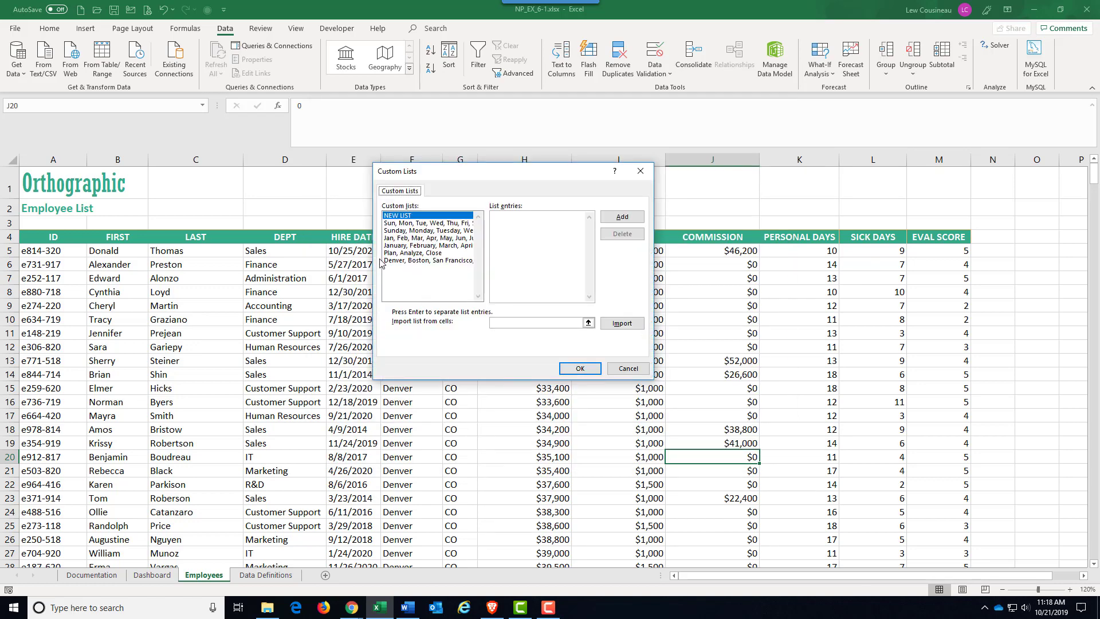
- Inspect the entries of the custom list that starts with Denver, Boston, San Francisco
{"action": "left_click", "coordinate": [400, 261]}
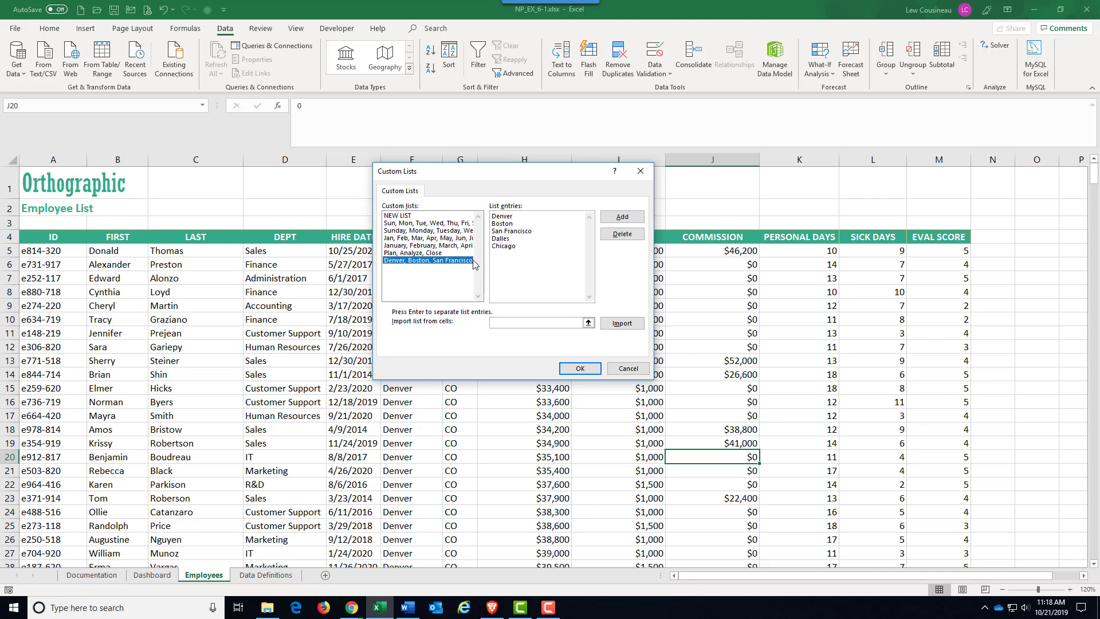
{"action": "left_click", "coordinate": [634, 222]}
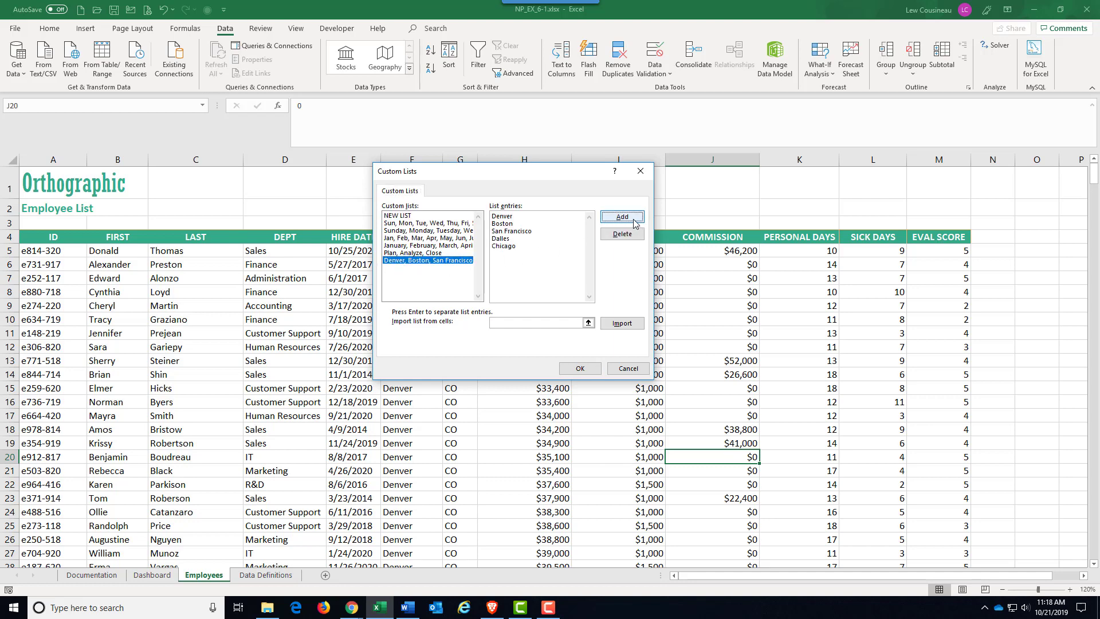
{"action": "left_click", "coordinate": [532, 248]}
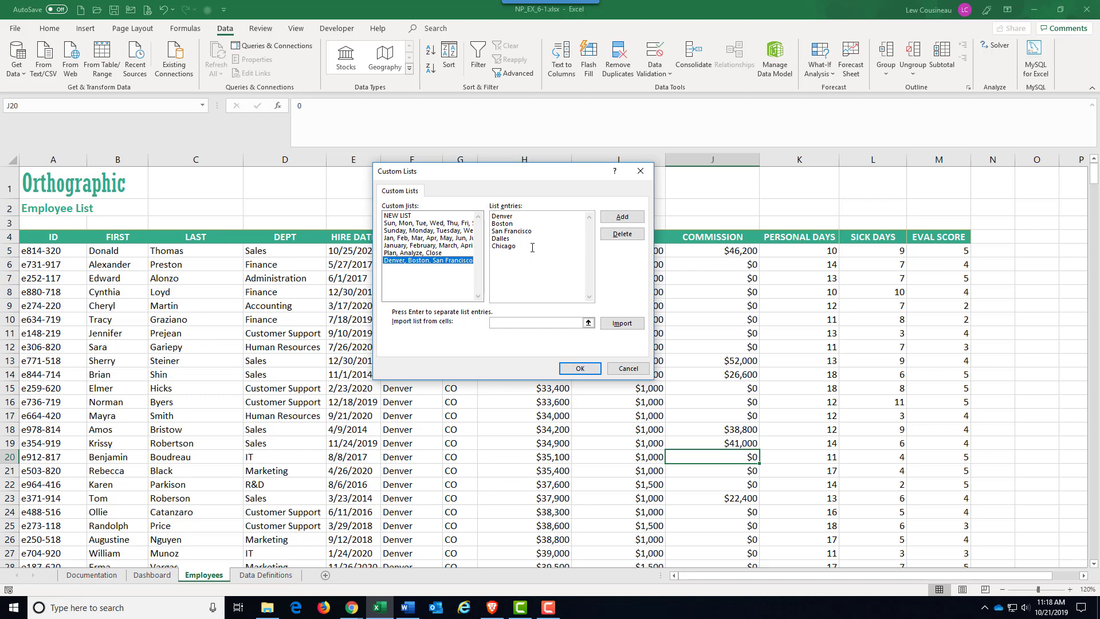
- Create another custom list with the entries High, Medium and Low, and save the custom lists
{"action": "left_click", "coordinate": [401, 216]}
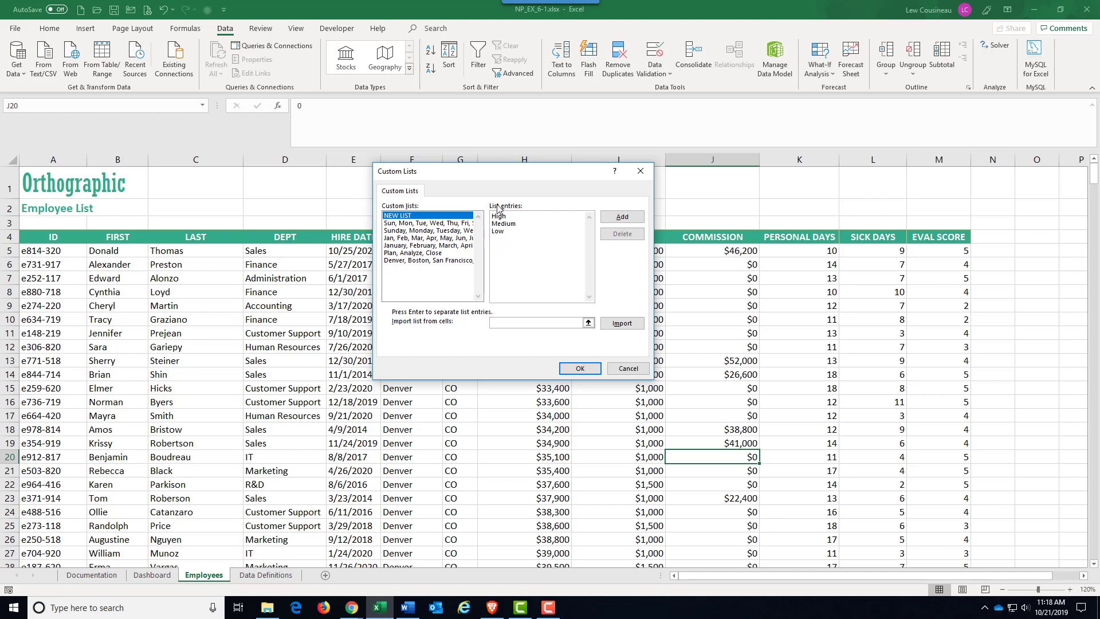
{"action": "left_click", "coordinate": [623, 221]}
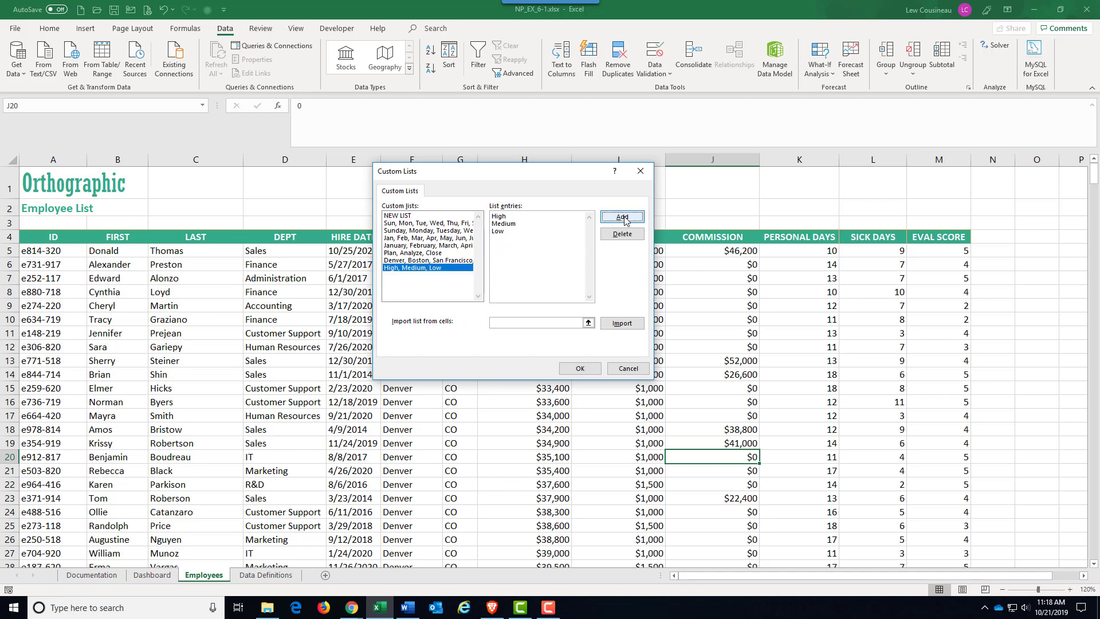
{"action": "left_click", "coordinate": [580, 370]}
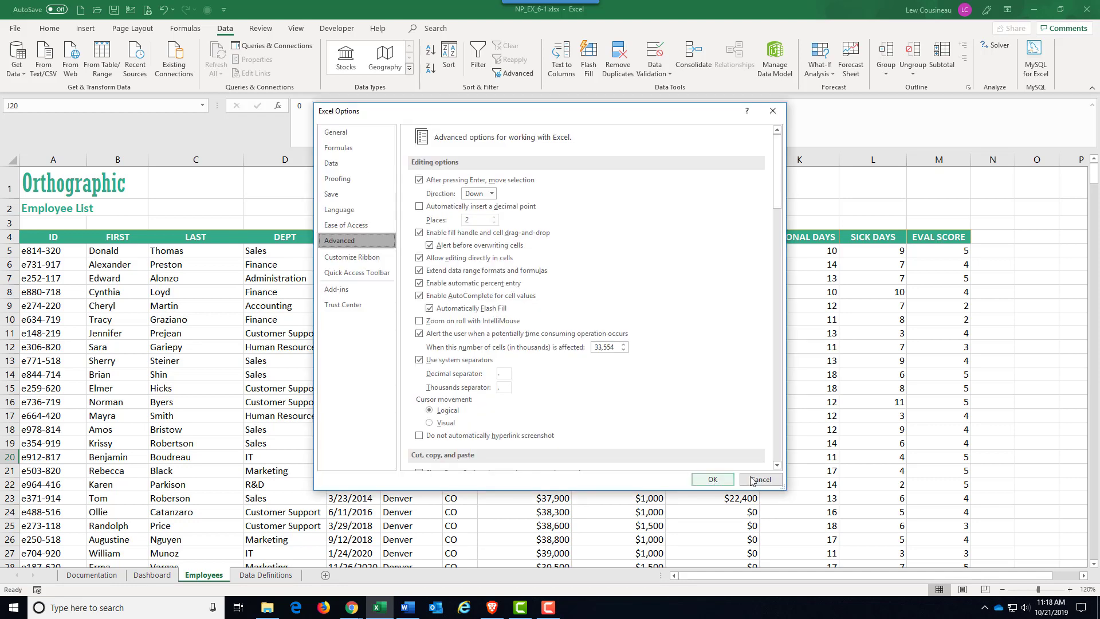
- Close the Excel options and enter Denver in cell O4, beside the employee list
{"action": "left_click", "coordinate": [723, 483]}
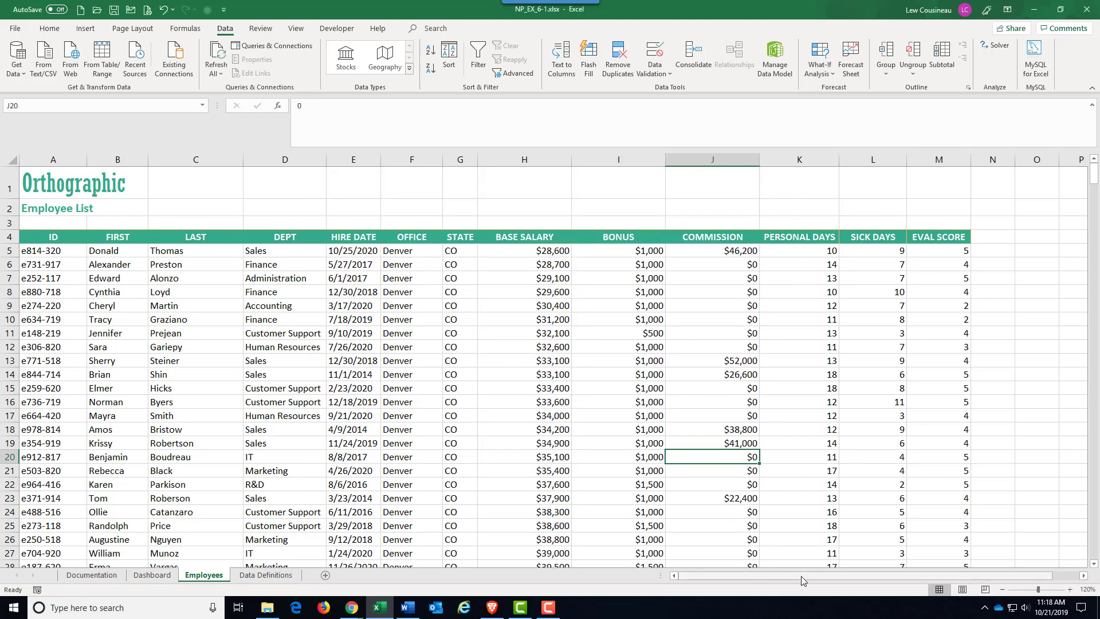
{"action": "left_click_drag", "start_coordinate": [801, 576], "coordinate": [824, 576]}
{"action": "left_click", "coordinate": [998, 244]}
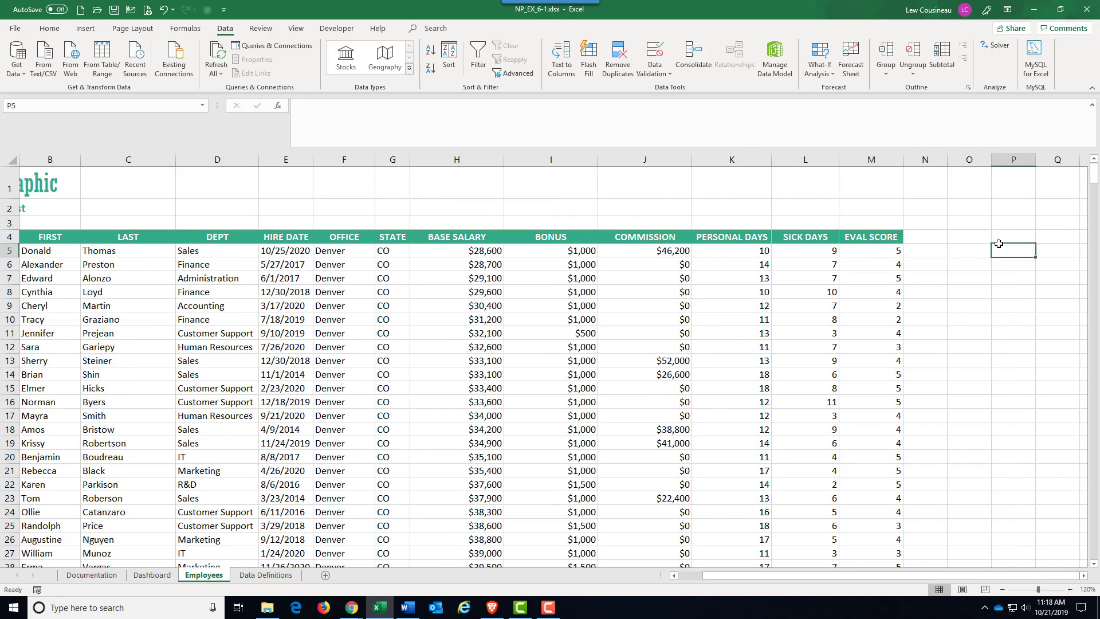
{"action": "left_click", "coordinate": [965, 239]}
{"action": "type", "text": "Bo"}
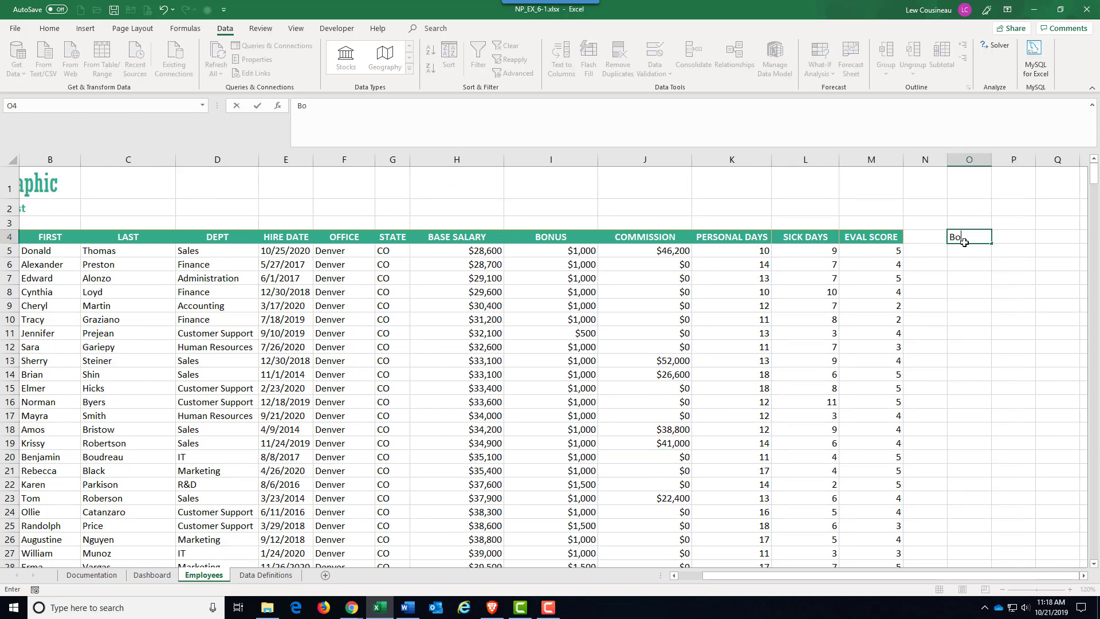
{"action": "type", "text": "Denver"}
- Fill the office custom list down from O4 through O10 and autofit the width of column O
{"action": "left_click", "coordinate": [964, 242]}
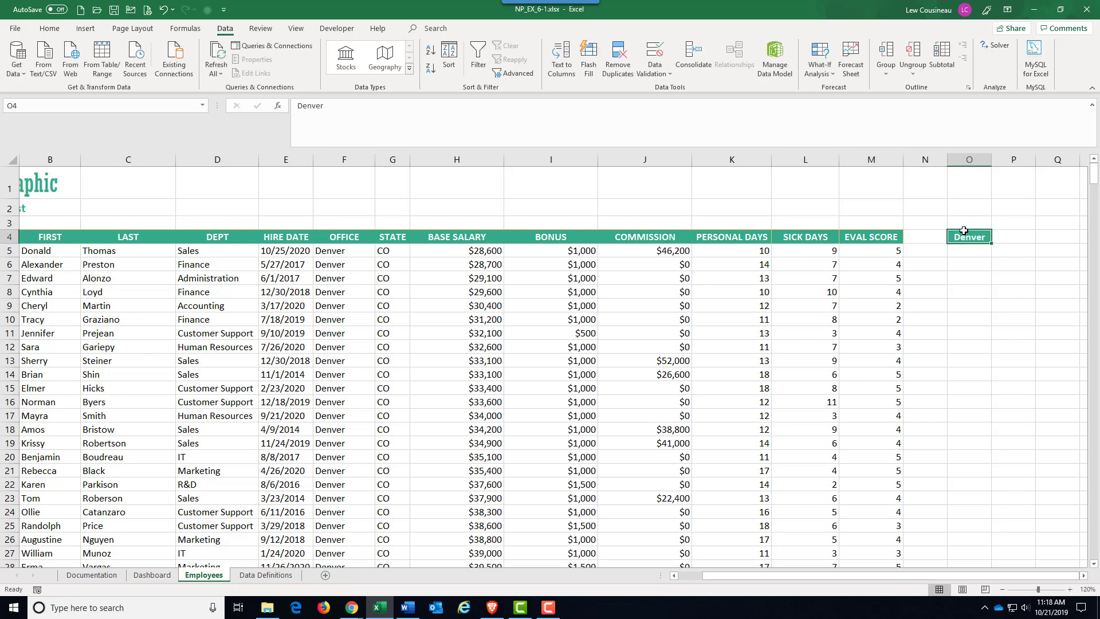
{"action": "left_click_drag", "start_coordinate": [992, 248], "coordinate": [991, 320]}
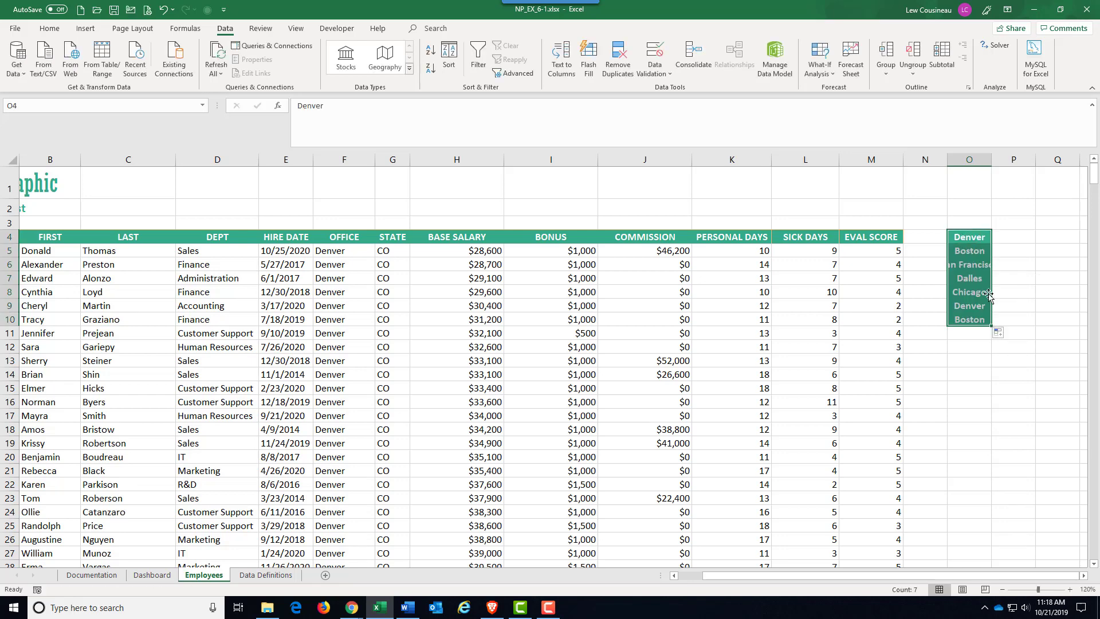
{"action": "double_click", "coordinate": [989, 159]}
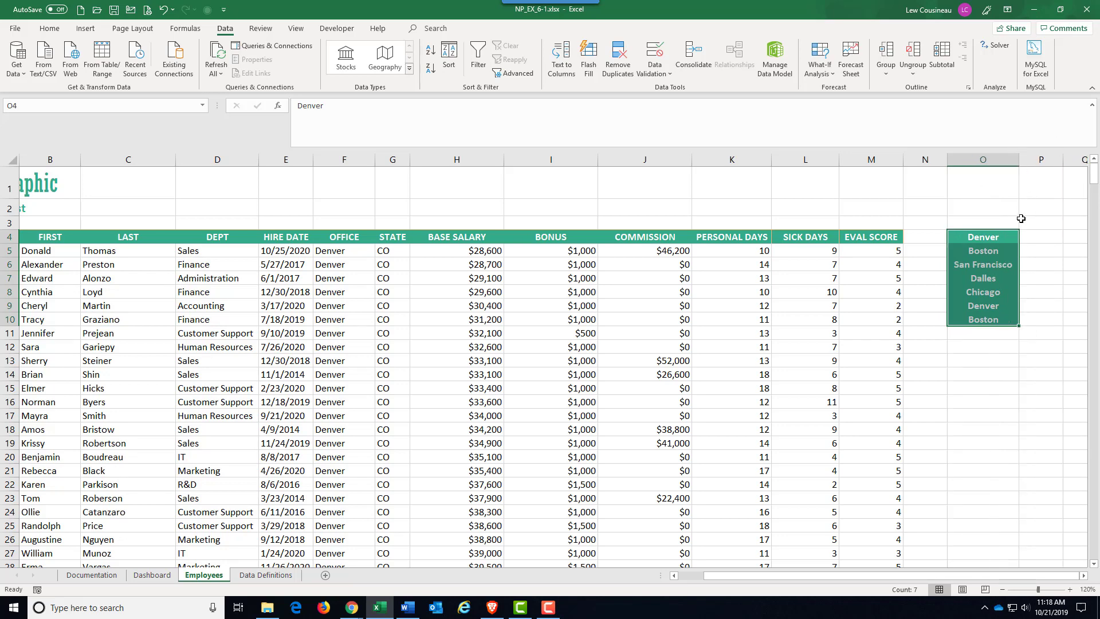
- Enter high in cell O12 and fill the custom list across row 12 through column Q
{"action": "left_click", "coordinate": [972, 347]}
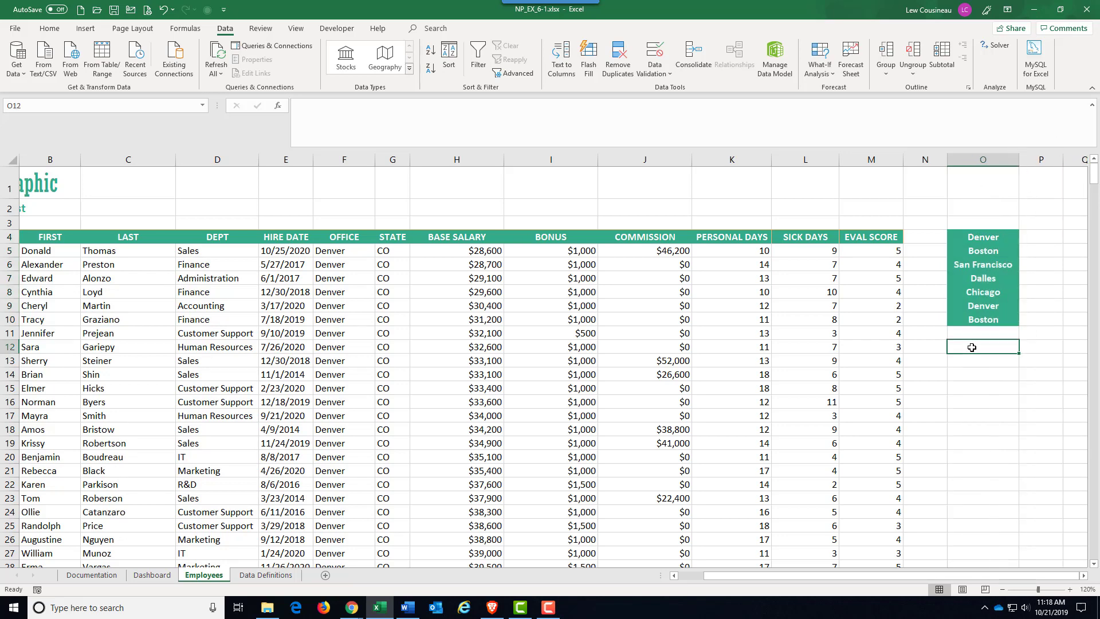
{"action": "type", "text": "high"}
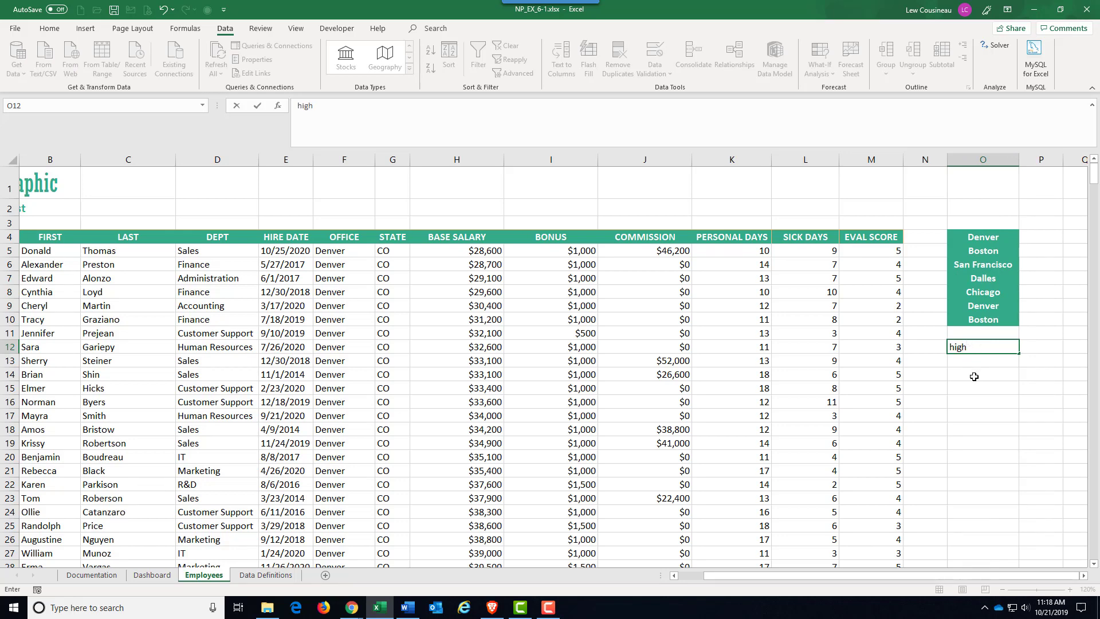
{"action": "key", "text": "Return"}
{"action": "left_click", "coordinate": [968, 349]}
{"action": "left_click_drag", "start_coordinate": [966, 348], "coordinate": [1009, 361]}
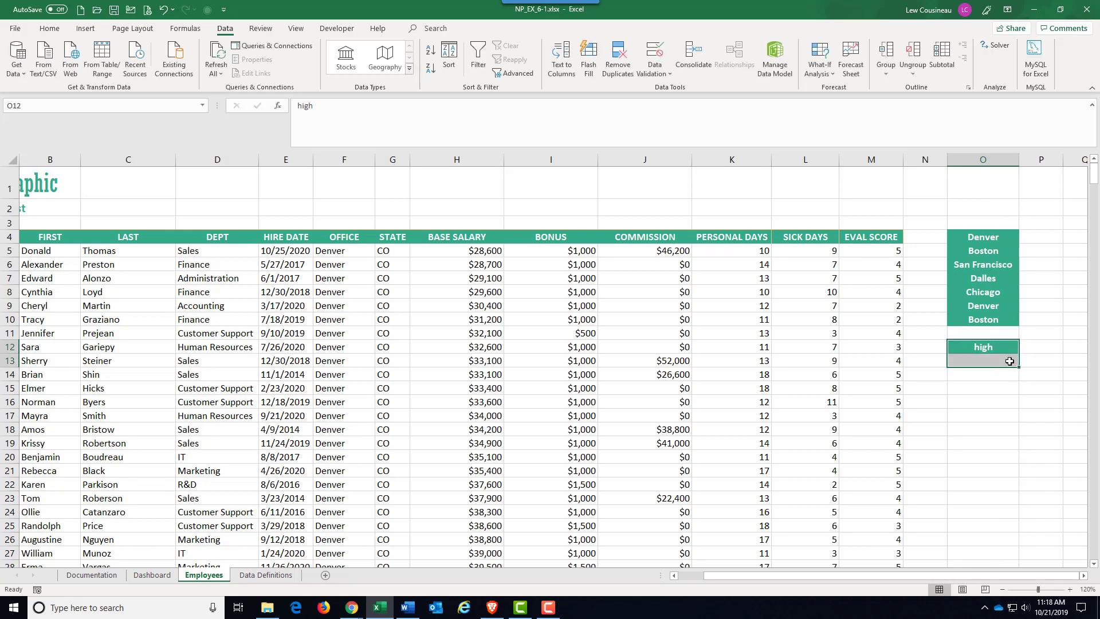
{"action": "left_click", "coordinate": [990, 346]}
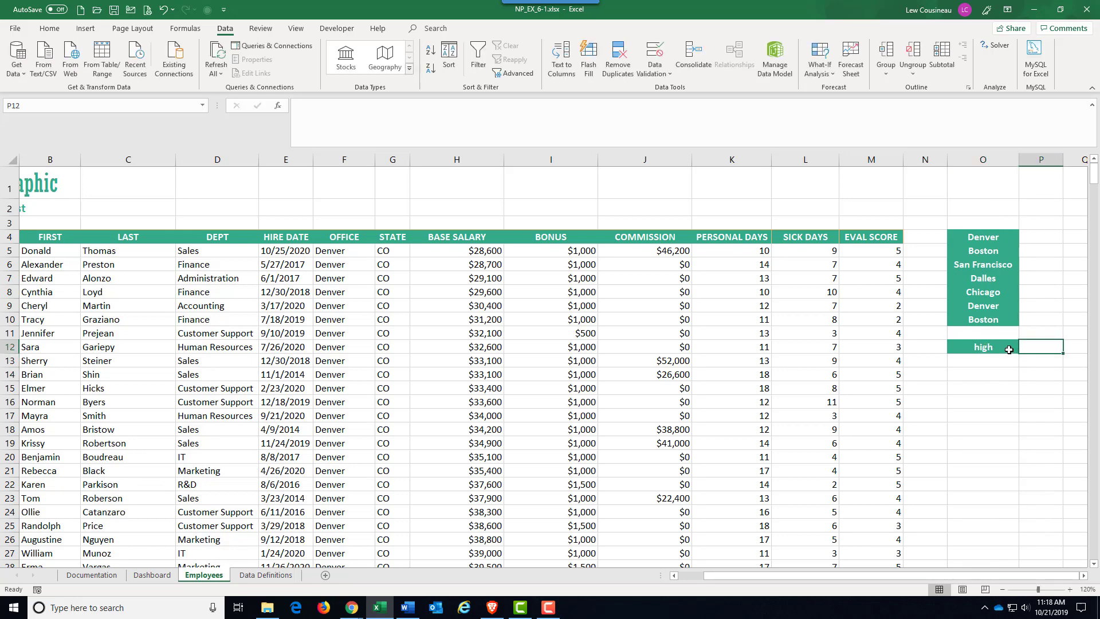
{"action": "left_click_drag", "start_coordinate": [1019, 353], "coordinate": [1092, 351]}
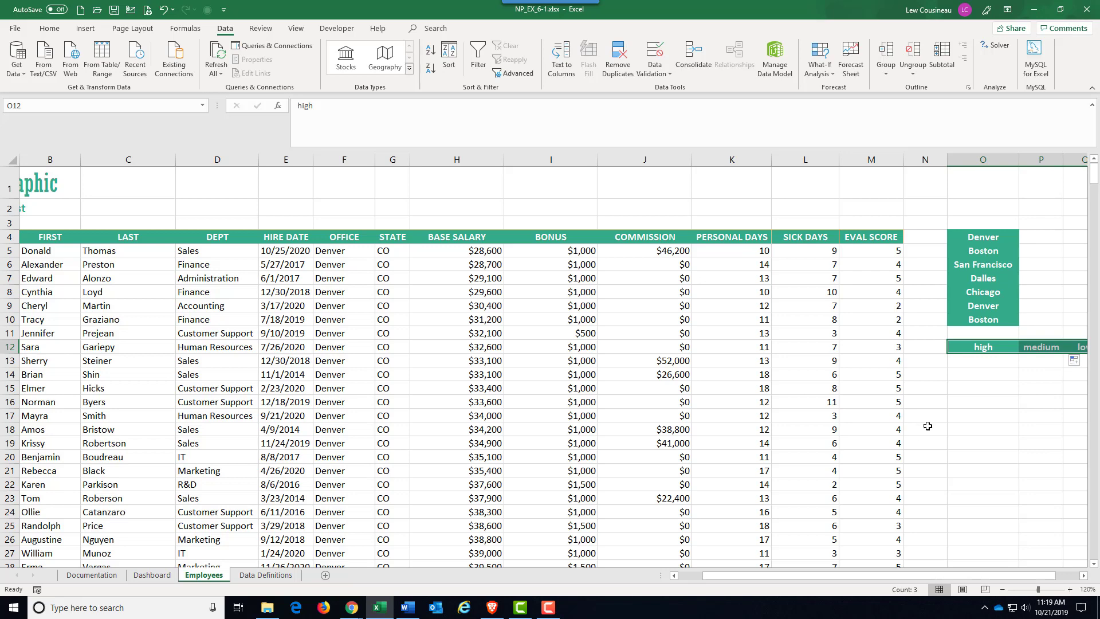